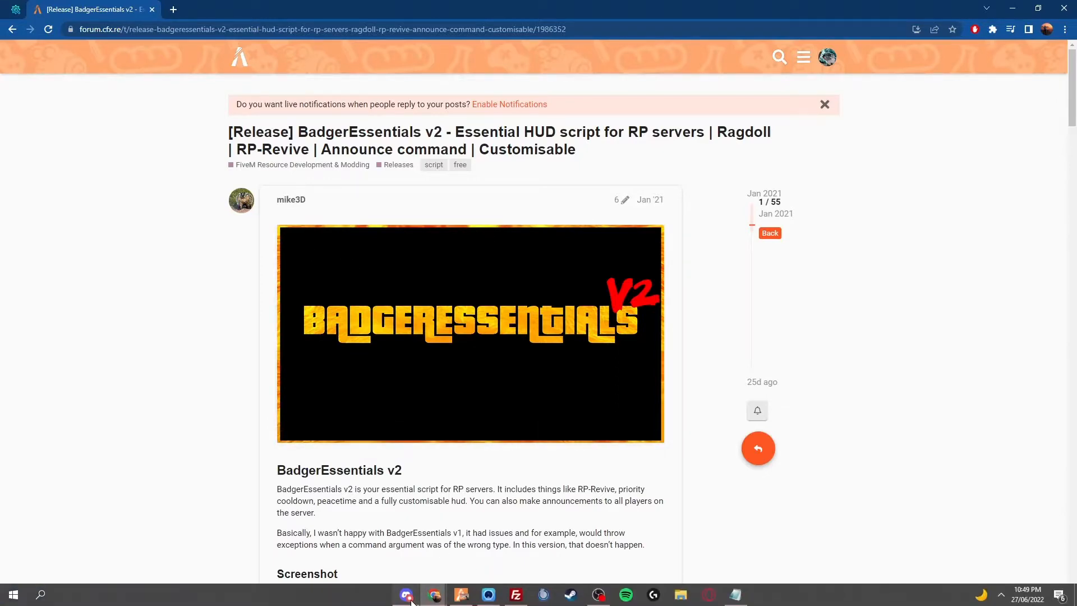
Check the Badger Cave Discord's support channel, then return to the forum thread
{"action": "left_click", "coordinate": [406, 594]}
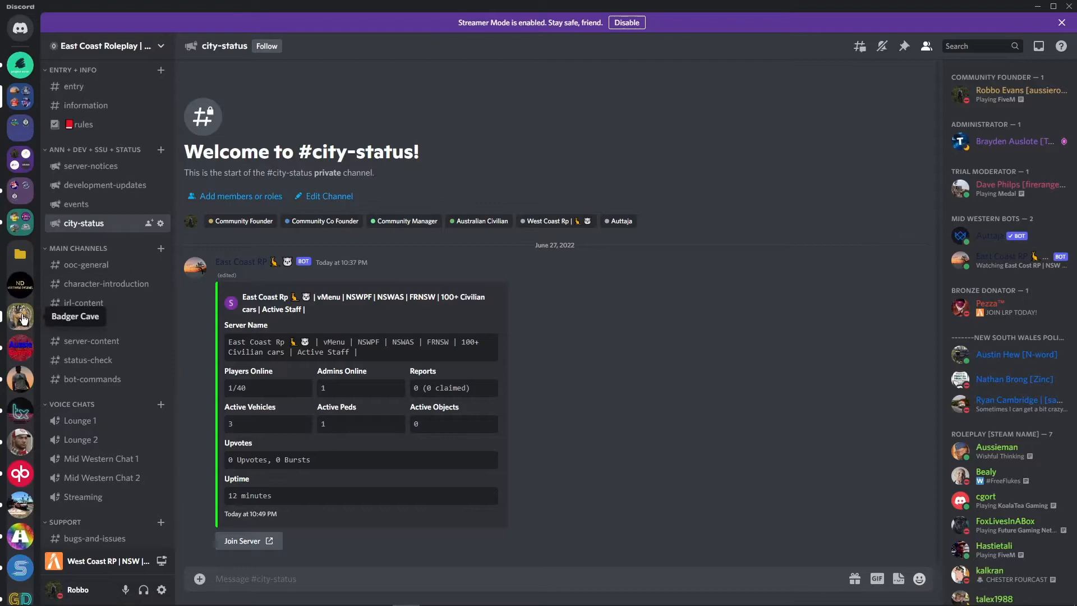
{"action": "left_click", "coordinate": [22, 321]}
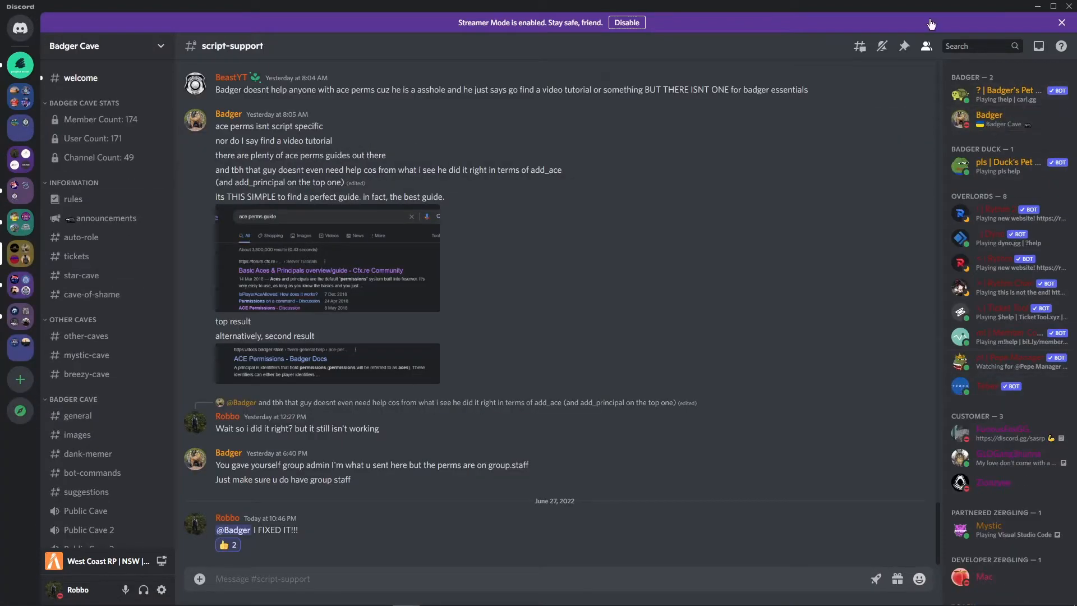
{"action": "scroll", "coordinate": [500, 324], "scroll_direction": "up", "scroll_amount": 5}
{"action": "scroll", "coordinate": [504, 325], "scroll_direction": "up", "scroll_amount": 5}
{"action": "scroll", "coordinate": [503, 325], "scroll_direction": "up", "scroll_amount": 5}
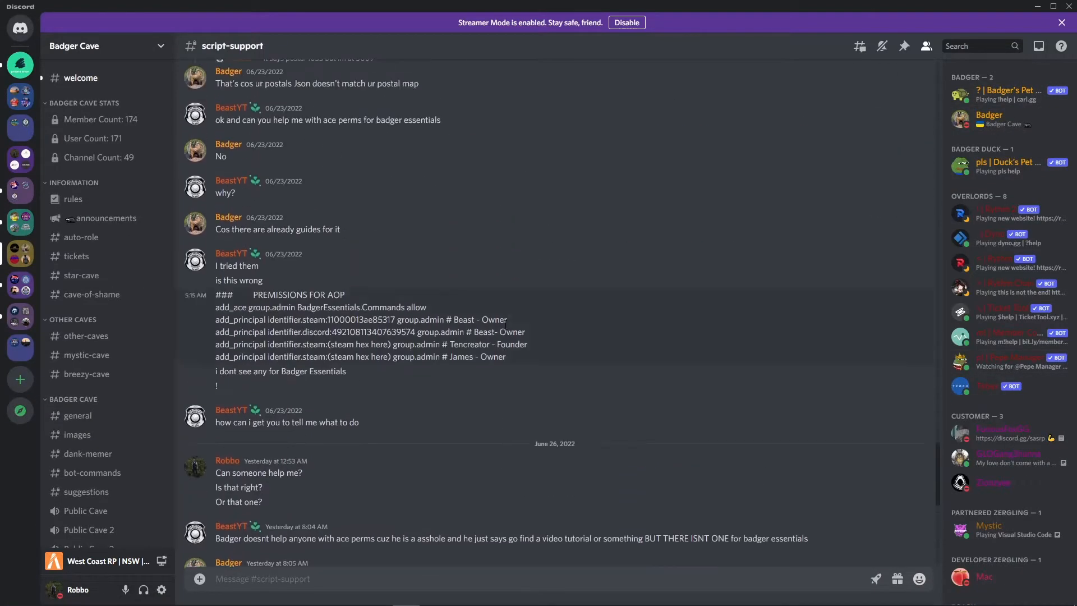
{"action": "scroll", "coordinate": [504, 324], "scroll_direction": "up", "scroll_amount": 5}
{"action": "scroll", "coordinate": [504, 324], "scroll_direction": "up", "scroll_amount": 5}
{"action": "scroll", "coordinate": [504, 324], "scroll_direction": "up", "scroll_amount": 5}
{"action": "scroll", "coordinate": [504, 324], "scroll_direction": "up", "scroll_amount": 3}
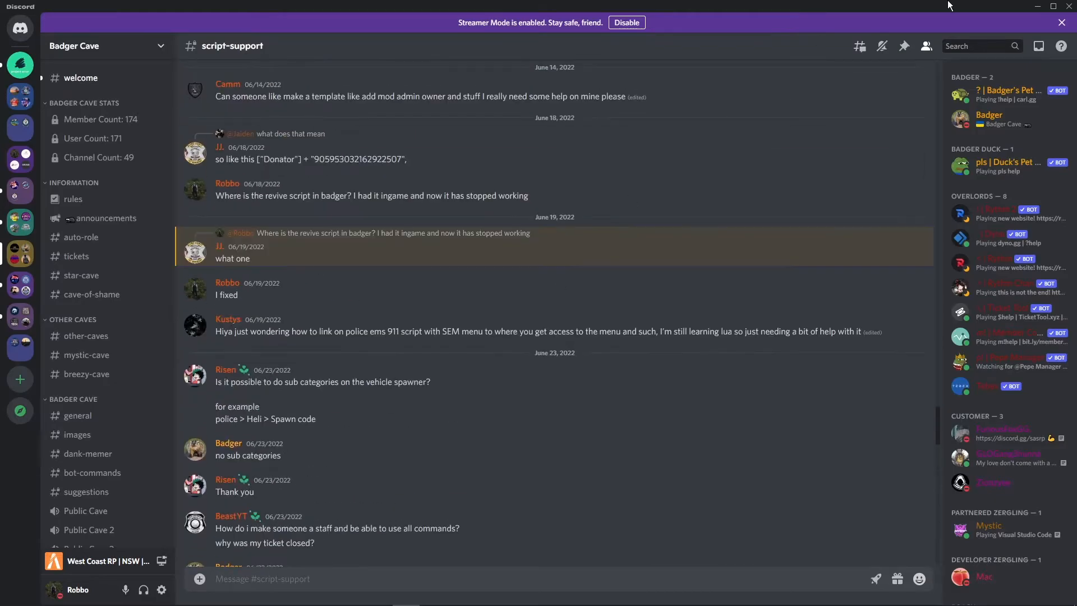
{"action": "left_click", "coordinate": [1034, 6]}
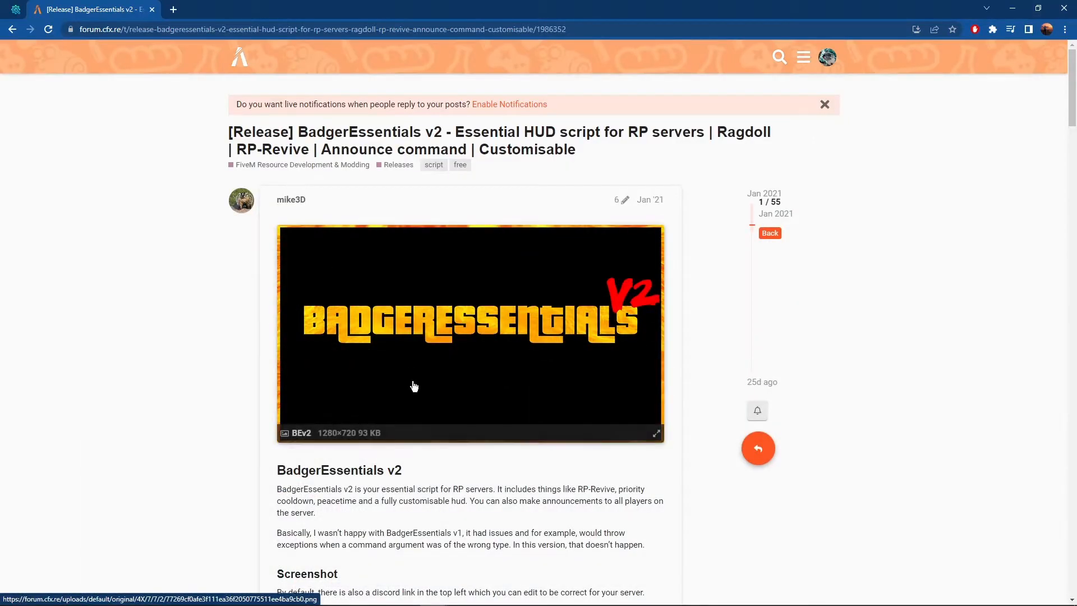
{"action": "scroll", "coordinate": [412, 374], "scroll_direction": "down", "scroll_amount": 3}
{"action": "scroll", "coordinate": [385, 311], "scroll_direction": "down", "scroll_amount": 2}
{"action": "scroll", "coordinate": [385, 312], "scroll_direction": "down", "scroll_amount": 6}
{"action": "scroll", "coordinate": [385, 312], "scroll_direction": "down", "scroll_amount": 3}
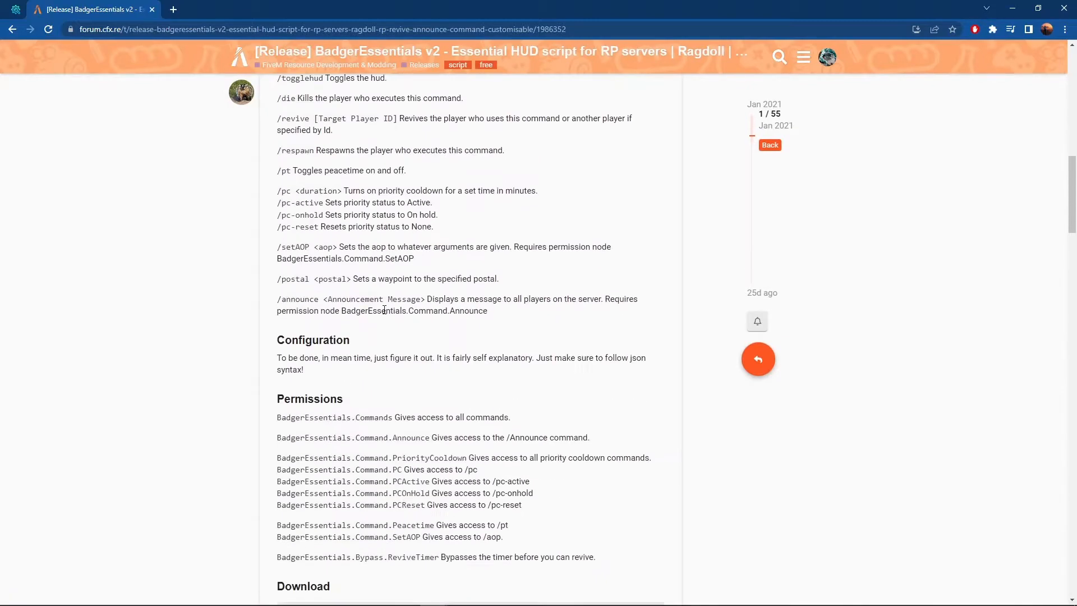
{"action": "scroll", "coordinate": [384, 312], "scroll_direction": "down", "scroll_amount": 3}
{"action": "scroll", "coordinate": [385, 312], "scroll_direction": "down", "scroll_amount": 2}
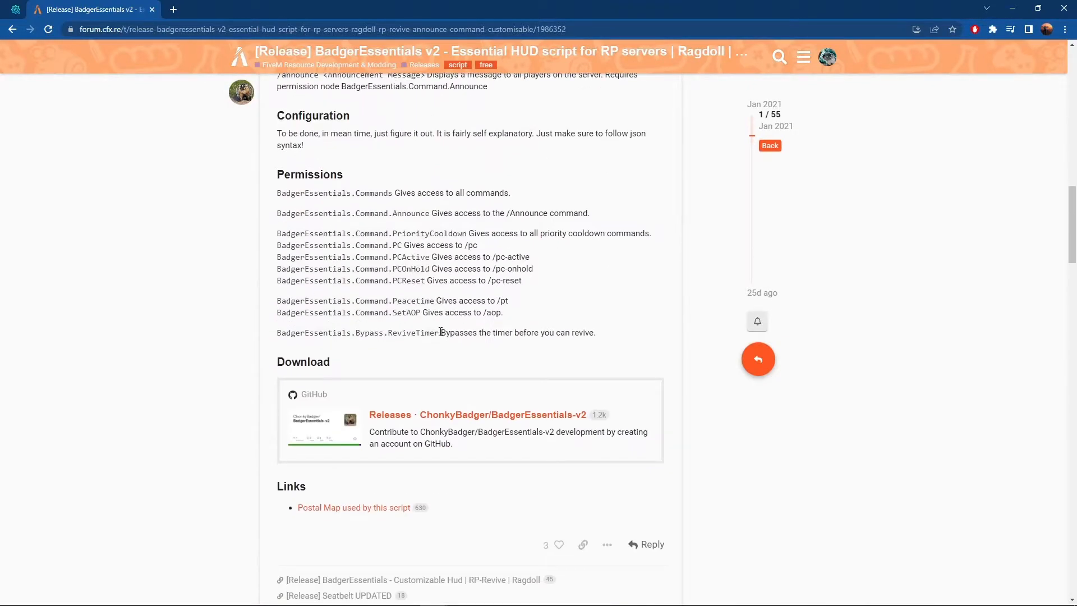
Review the BadgerEssentials permission lines and open a new tab beside the forum thread
{"action": "left_click_drag", "start_coordinate": [439, 332], "coordinate": [255, 195]}
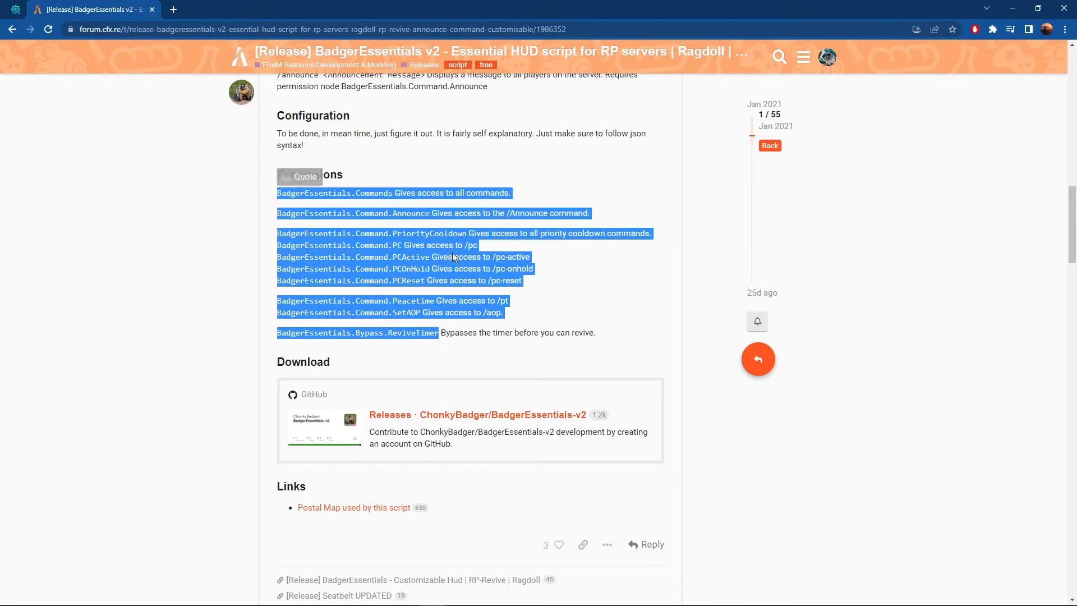
{"action": "left_click", "coordinate": [476, 274]}
{"action": "scroll", "coordinate": [470, 277], "scroll_direction": "up", "scroll_amount": 4}
{"action": "scroll", "coordinate": [470, 277], "scroll_direction": "up", "scroll_amount": 4}
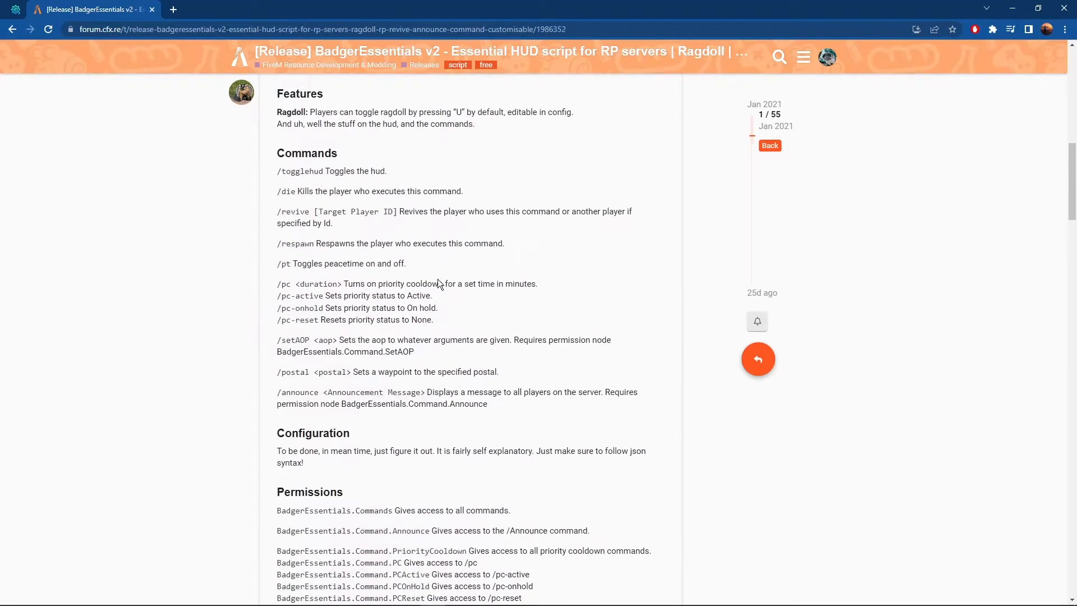
{"action": "scroll", "coordinate": [417, 292], "scroll_direction": "up", "scroll_amount": 4}
{"action": "scroll", "coordinate": [416, 293], "scroll_direction": "up", "scroll_amount": 3}
{"action": "scroll", "coordinate": [388, 300], "scroll_direction": "up", "scroll_amount": 5}
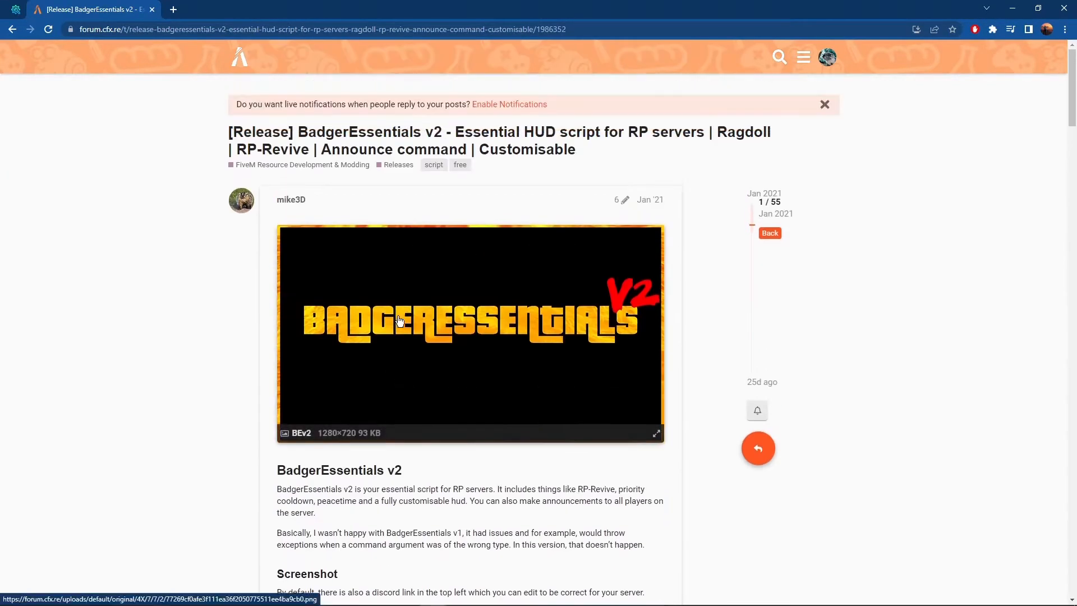
{"action": "left_click", "coordinate": [173, 9]}
{"action": "left_click", "coordinate": [85, 9]}
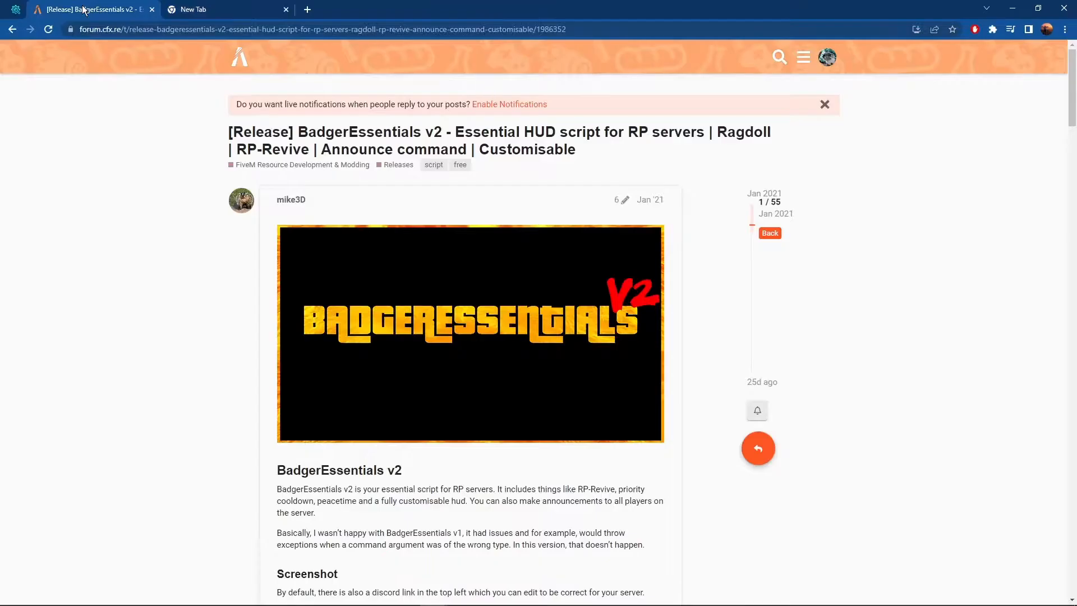
{"action": "mouse_move", "coordinate": [220, 132]}
{"action": "left_mouse_down"}
{"action": "mouse_move", "coordinate": [638, 480]}
{"action": "mouse_move", "coordinate": [514, 566]}
{"action": "left_mouse_up"}
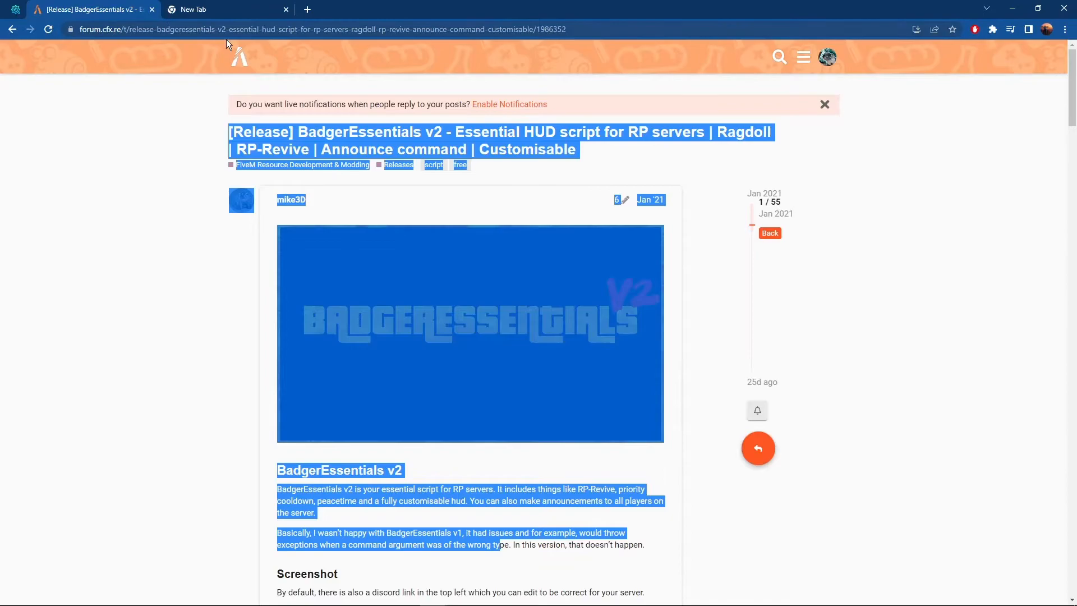
Download BadgerEssentialsv2.zip from the v2.3 GitHub release into WinRAR and minimise Chrome
{"action": "left_click", "coordinate": [337, 252]}
{"action": "scroll", "coordinate": [397, 322], "scroll_direction": "down", "scroll_amount": 10}
{"action": "scroll", "coordinate": [397, 322], "scroll_direction": "down", "scroll_amount": 10}
{"action": "scroll", "coordinate": [397, 321], "scroll_direction": "down", "scroll_amount": 5}
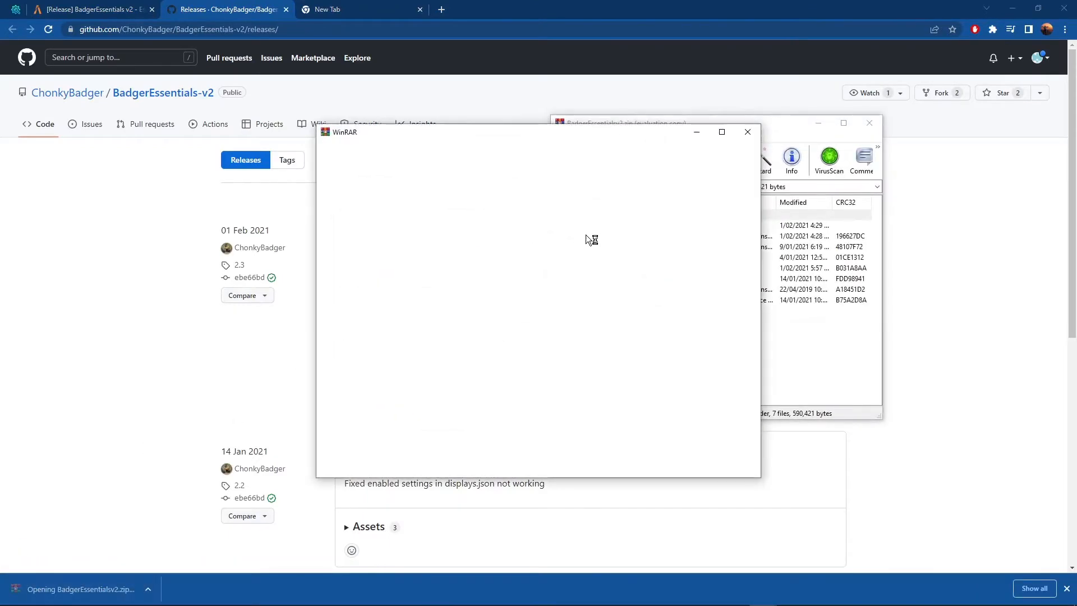
{"action": "left_click", "coordinate": [747, 132]}
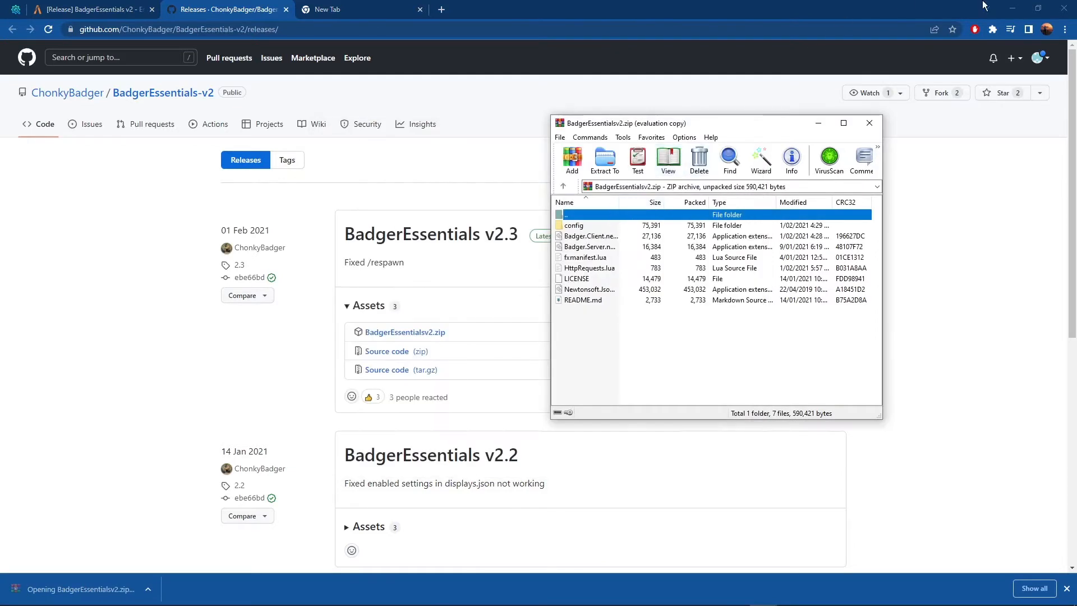
{"action": "left_click", "coordinate": [1012, 9]}
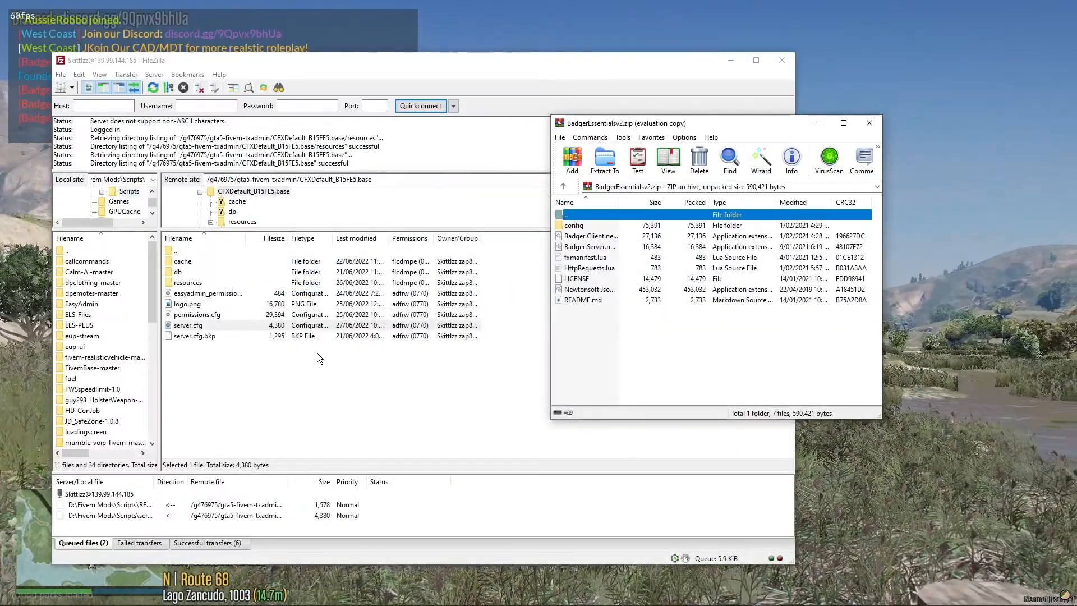
Navigate the remote site into resources/[Discord-Badger] and select the existing BadgerEssentials folder
{"action": "double_click", "coordinate": [187, 283]}
{"action": "double_click", "coordinate": [202, 282]}
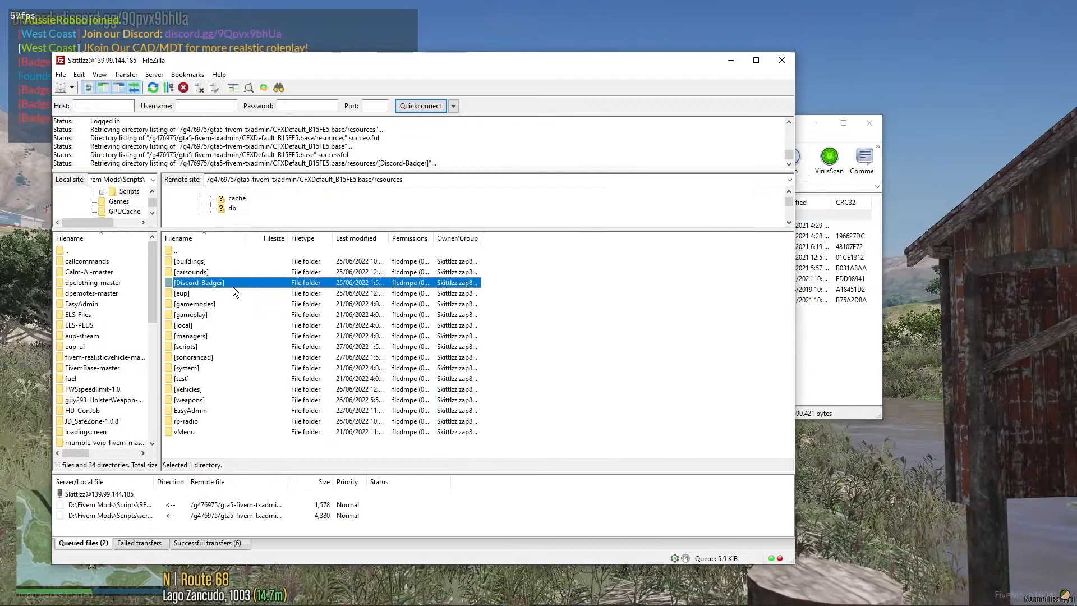
{"action": "left_click", "coordinate": [199, 347]}
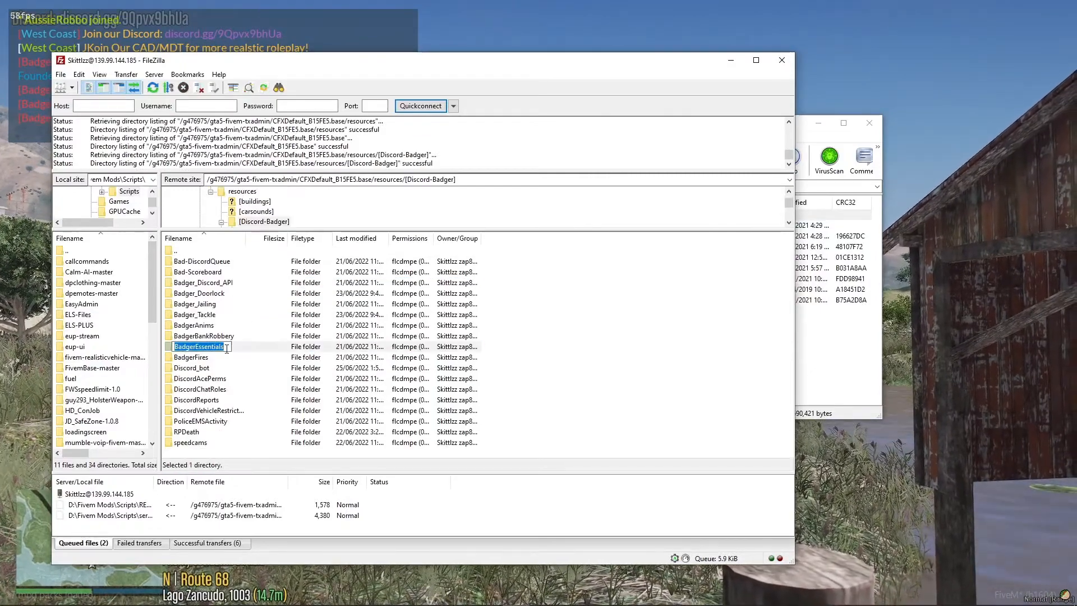
Switch between the archive and the server listing, dismissing the listing's context menu
{"action": "left_click", "coordinate": [842, 337]}
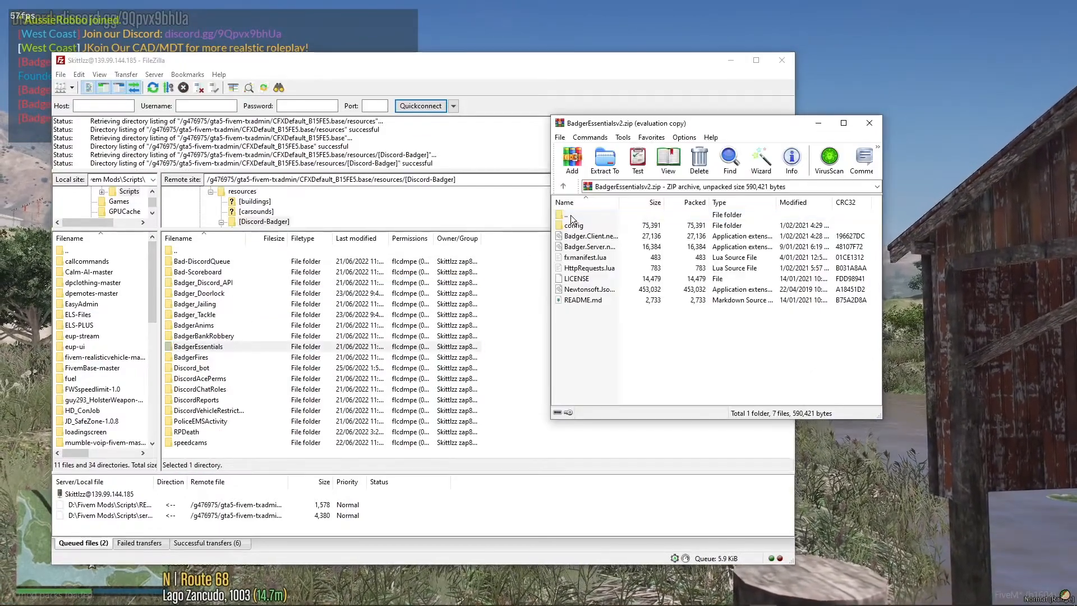
{"action": "left_click", "coordinate": [496, 357]}
{"action": "right_click", "coordinate": [502, 356]}
{"action": "left_click", "coordinate": [587, 235]}
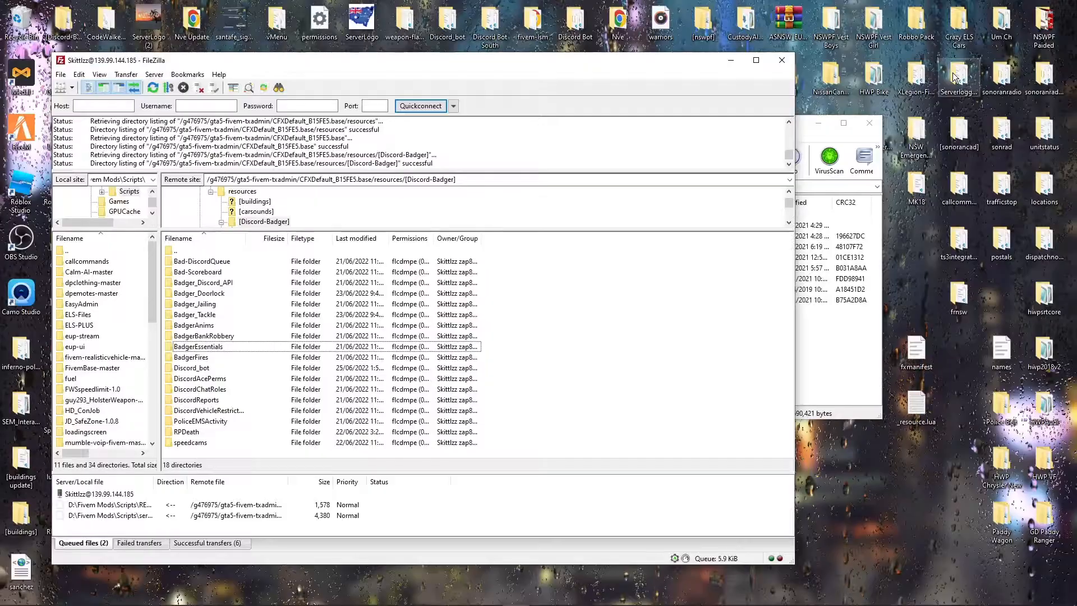
Create a new desktop folder named BadgerEssentials
{"action": "right_click", "coordinate": [863, 515]}
{"action": "mouse_move", "coordinate": [896, 474]}
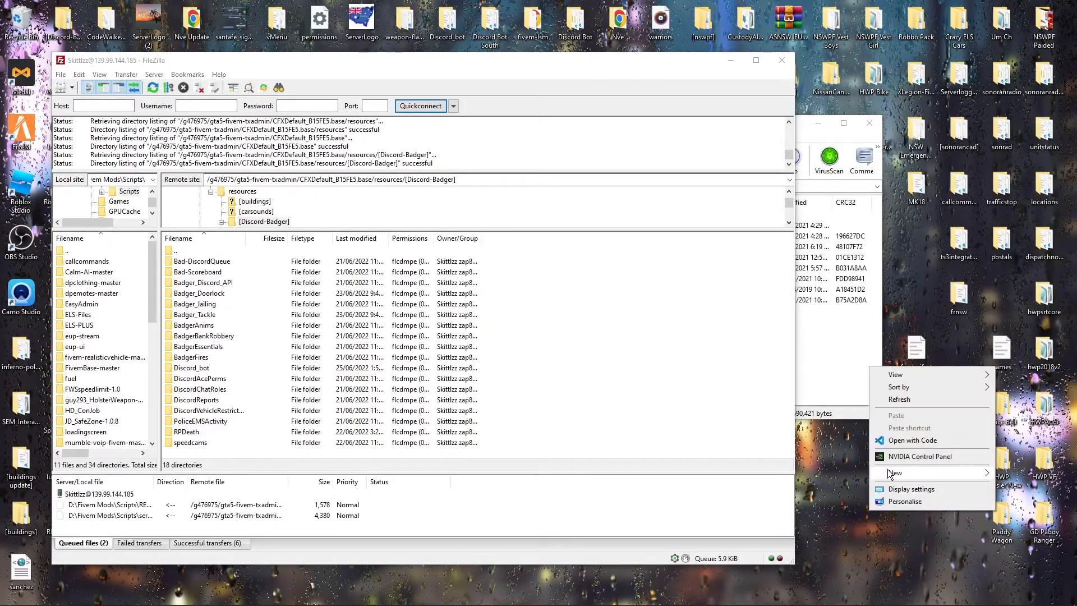
{"action": "left_click", "coordinate": [865, 476]}
{"action": "type", "text": "BadgerEssentials"}
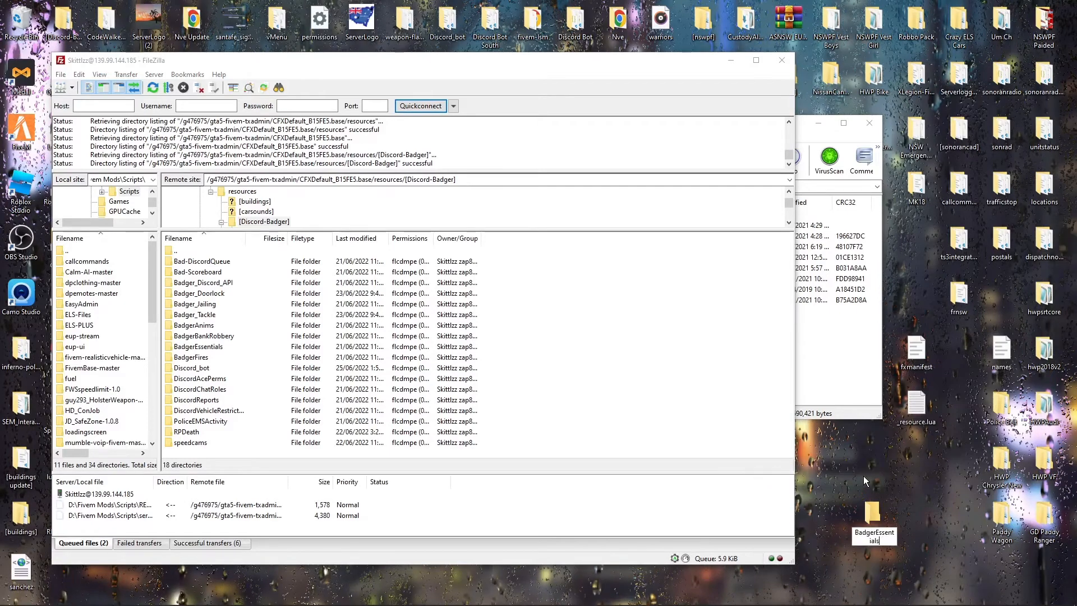
{"action": "key", "text": "Return"}
Extract all archive entries into the BadgerEssentials desktop folder
{"action": "left_click", "coordinate": [834, 314]}
{"action": "key", "text": "ctrl+a"}
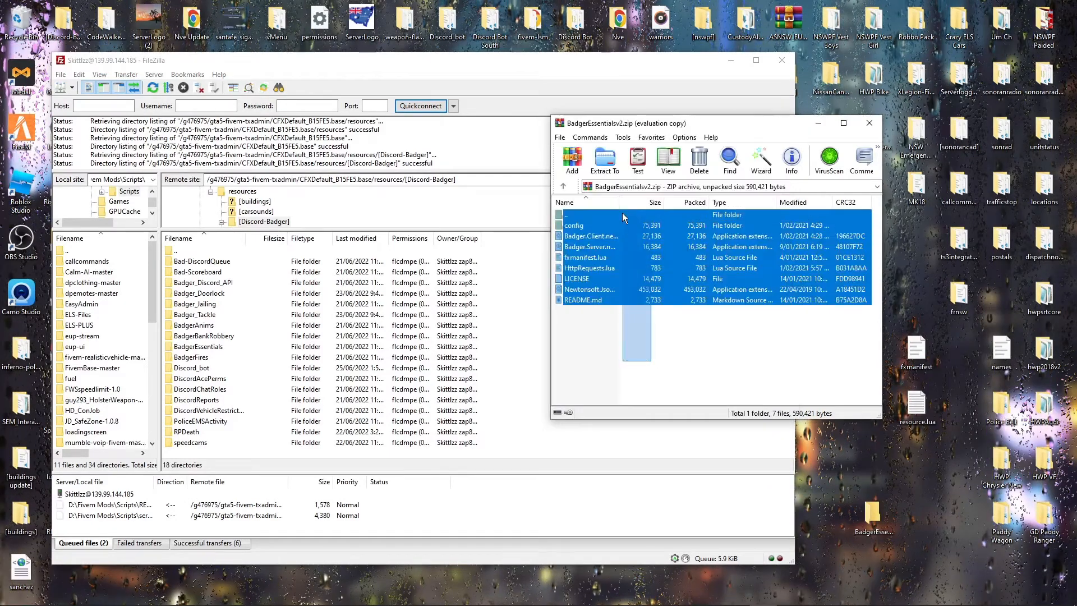
{"action": "mouse_move", "coordinate": [621, 223]}
{"action": "left_mouse_down"}
{"action": "mouse_move", "coordinate": [785, 350]}
{"action": "mouse_move", "coordinate": [872, 517]}
{"action": "left_mouse_up"}
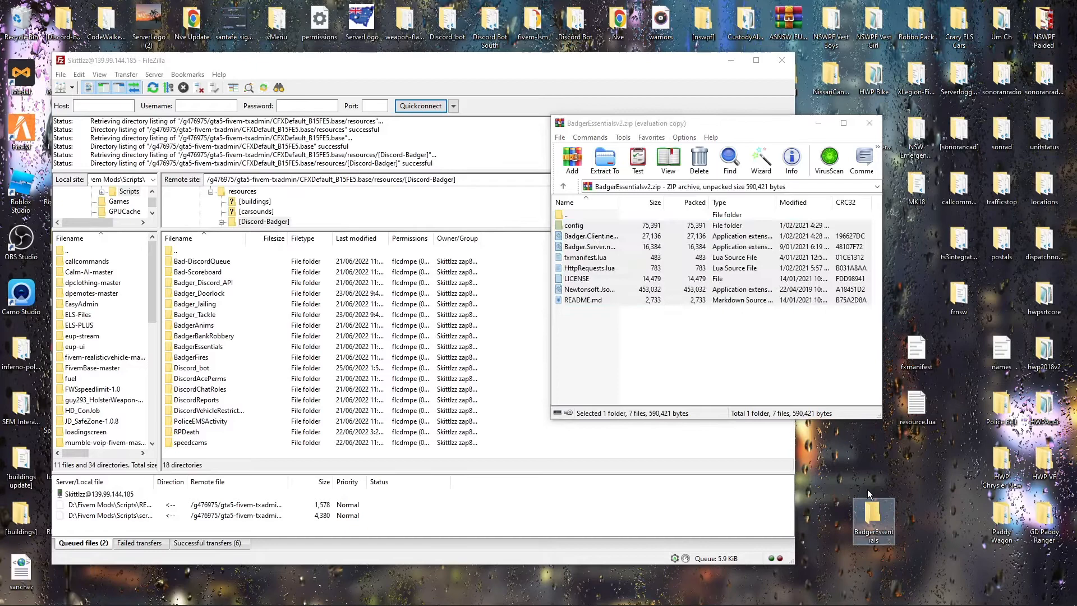
Look at config.json inside the archive's config folder, then close the archive
{"action": "double_click", "coordinate": [593, 224]}
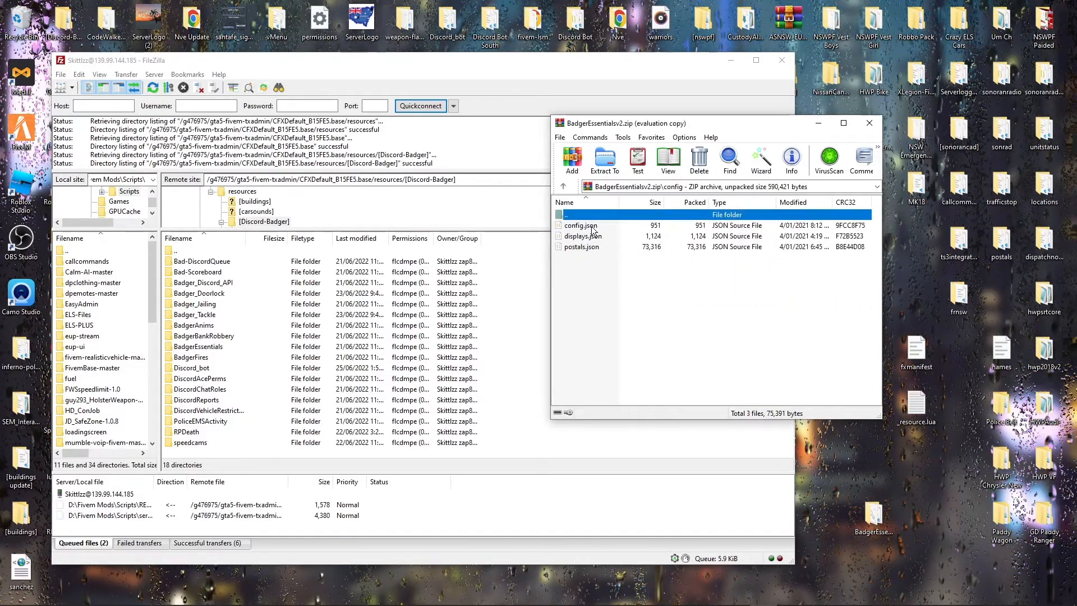
{"action": "right_click", "coordinate": [592, 226]}
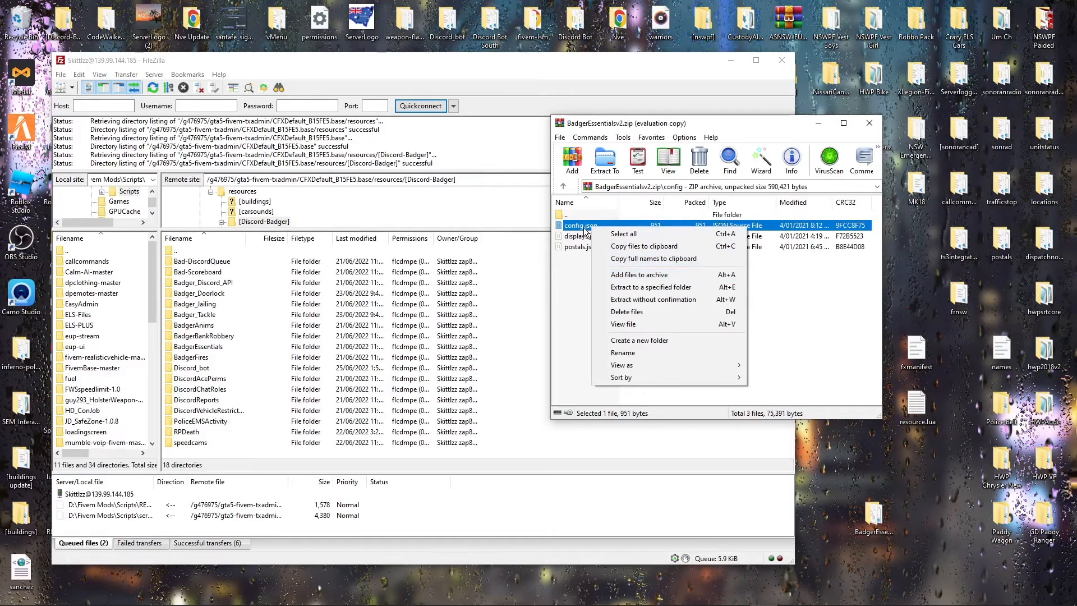
{"action": "left_click", "coordinate": [592, 229]}
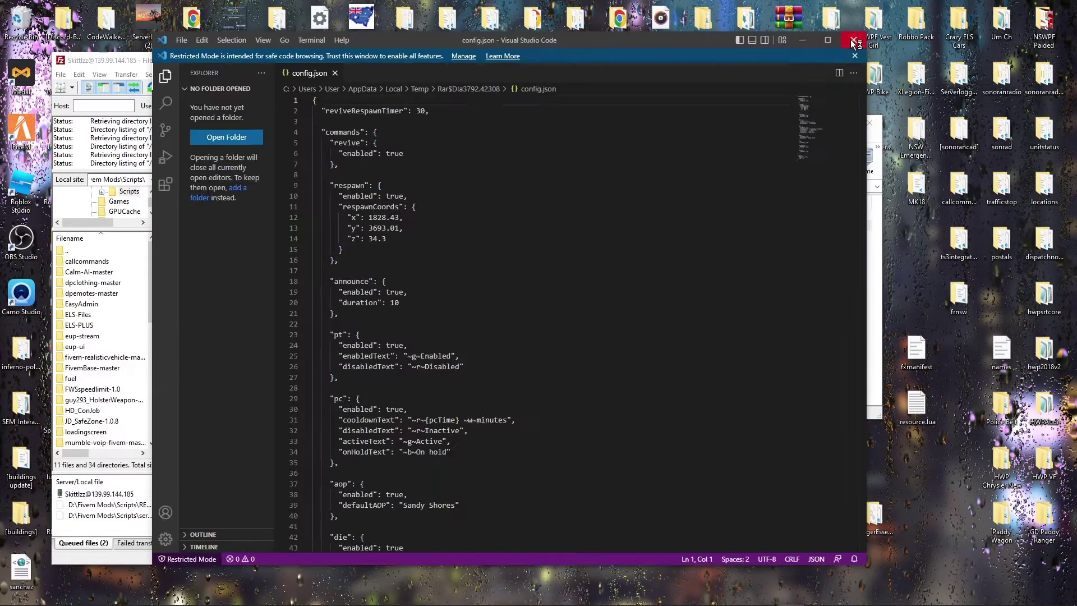
{"action": "left_click", "coordinate": [857, 42]}
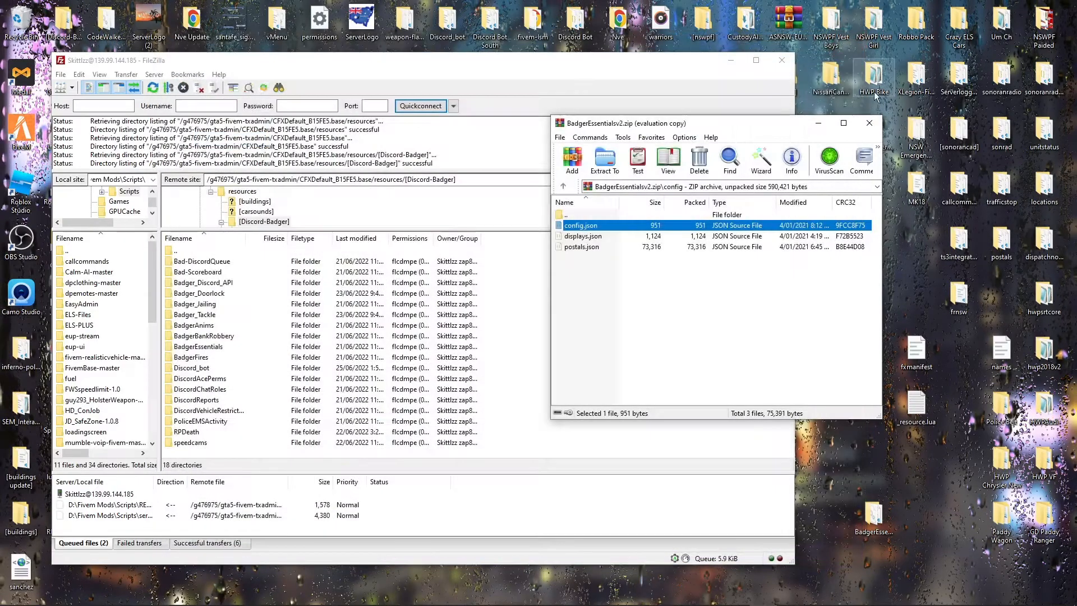
Review config.json in VS Code, noting defaultAOP Sandy Shores, then close it
{"action": "double_click", "coordinate": [876, 528]}
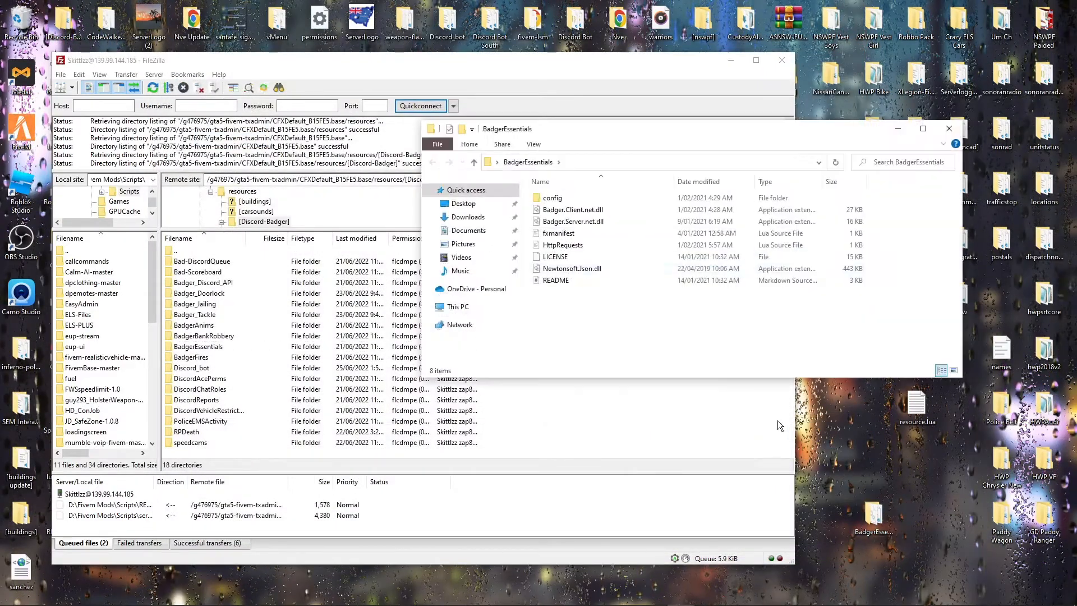
{"action": "double_click", "coordinate": [575, 192]}
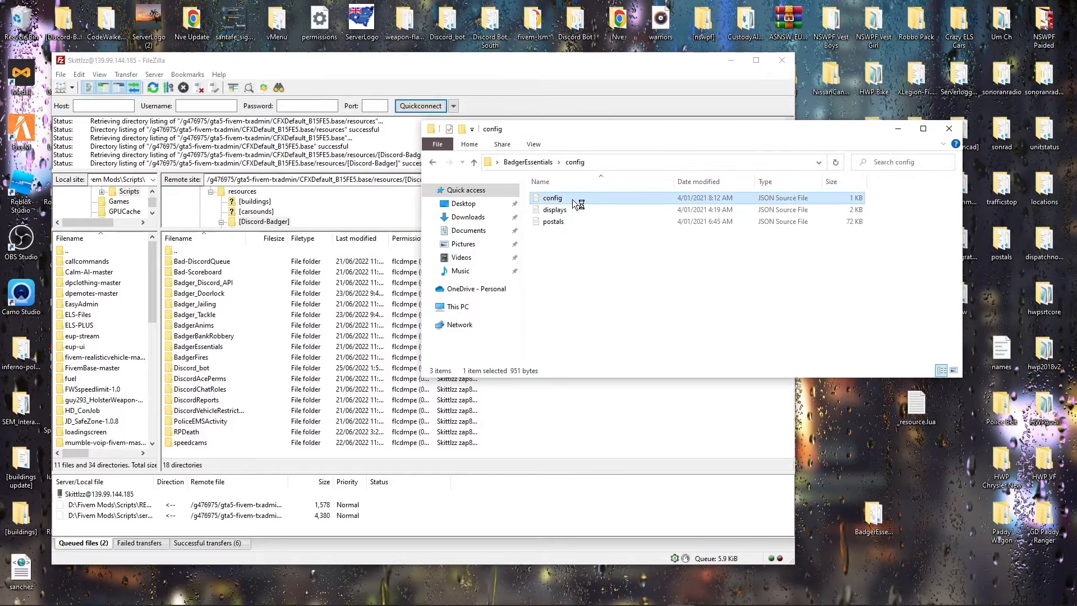
{"action": "double_click", "coordinate": [572, 200]}
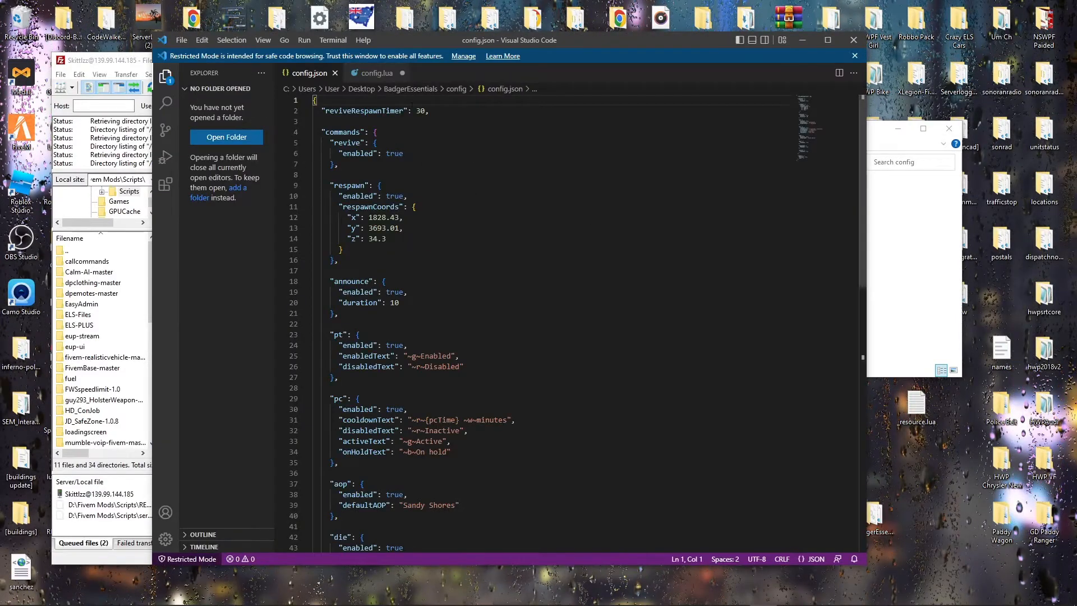
{"action": "scroll", "coordinate": [539, 320], "scroll_direction": "down", "scroll_amount": 4}
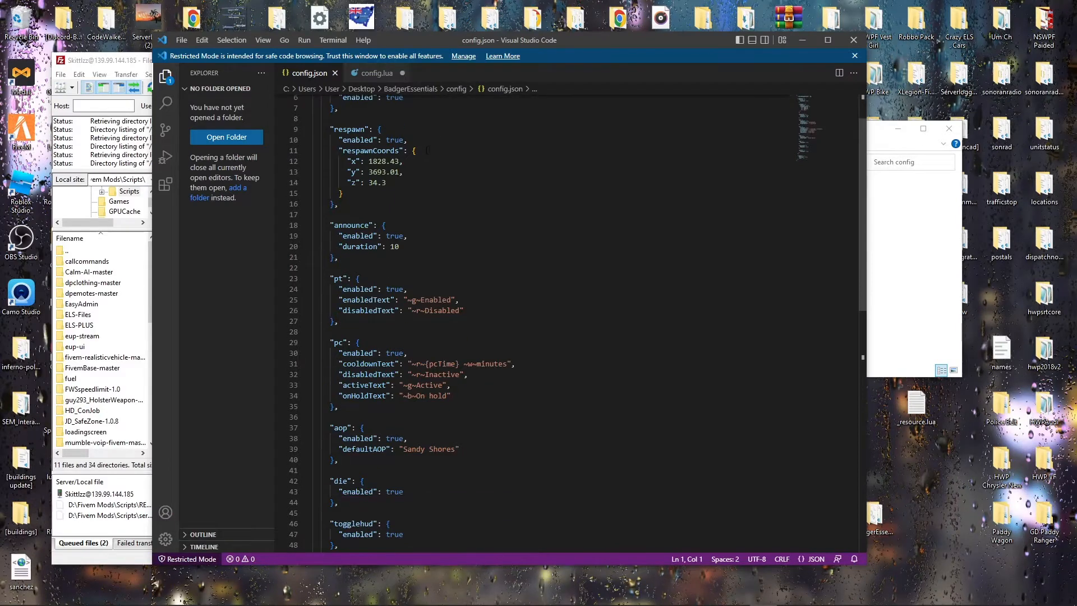
{"action": "scroll", "coordinate": [539, 319], "scroll_direction": "down", "scroll_amount": 5}
{"action": "scroll", "coordinate": [539, 319], "scroll_direction": "down", "scroll_amount": 3}
{"action": "scroll", "coordinate": [539, 319], "scroll_direction": "up", "scroll_amount": 3}
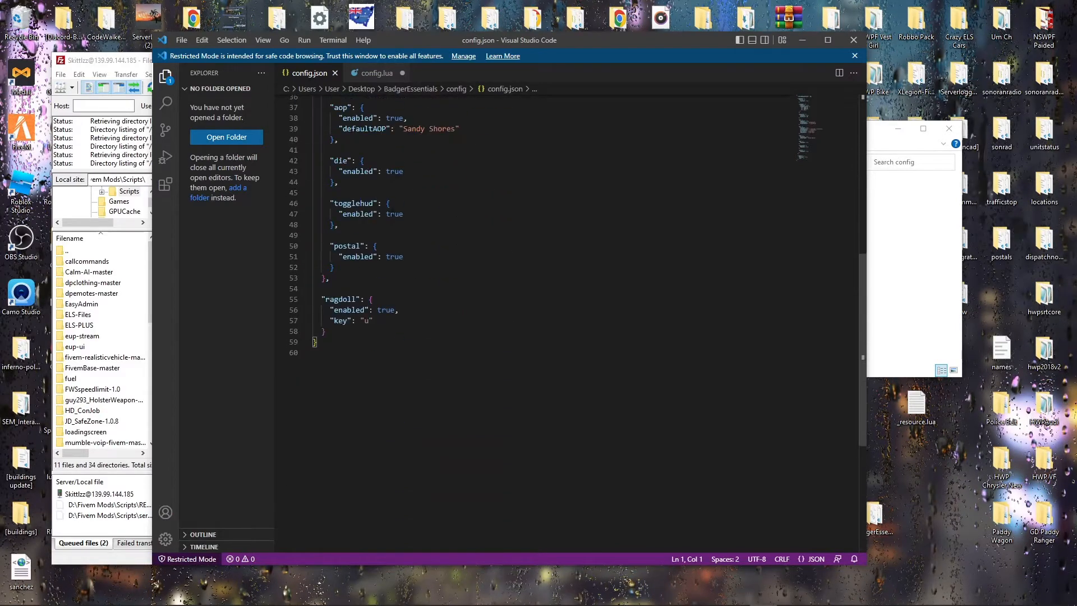
{"action": "scroll", "coordinate": [539, 319], "scroll_direction": "up", "scroll_amount": 6}
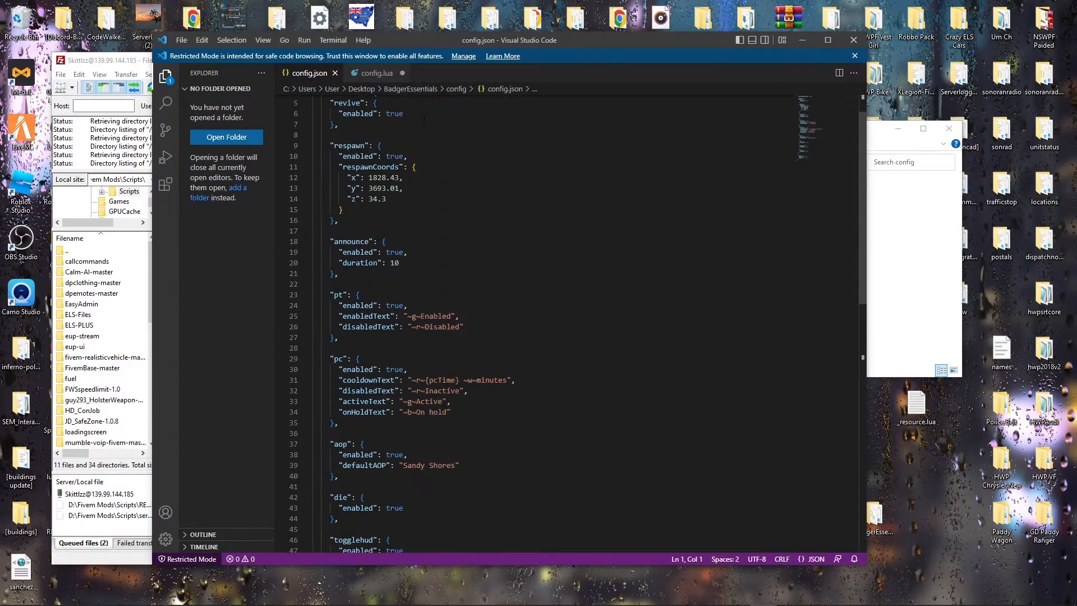
{"action": "scroll", "coordinate": [539, 320], "scroll_direction": "down", "scroll_amount": 2}
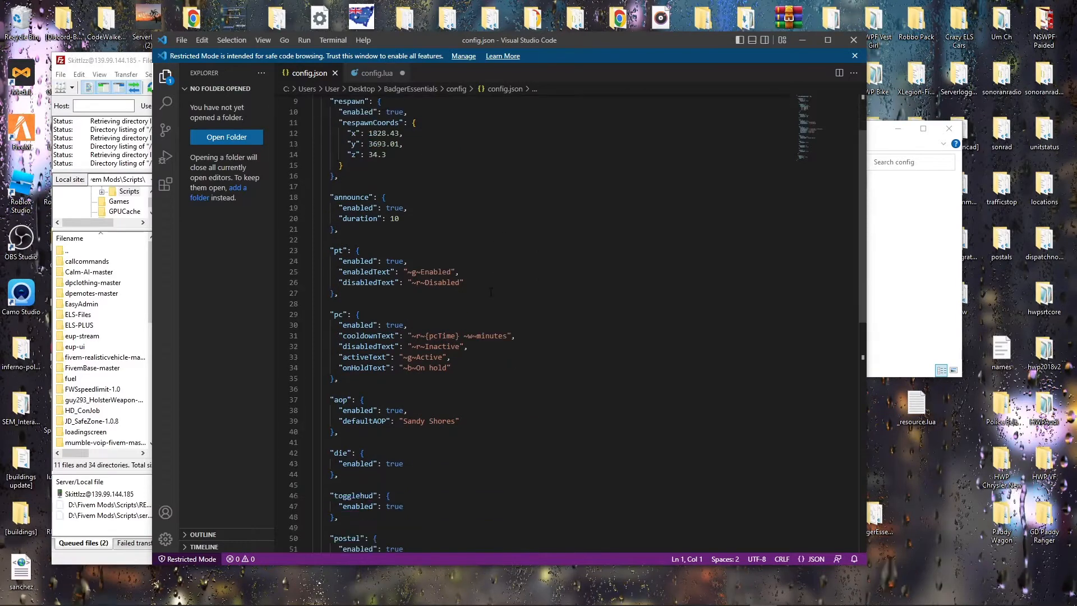
{"action": "scroll", "coordinate": [538, 320], "scroll_direction": "down", "scroll_amount": 2}
{"action": "scroll", "coordinate": [539, 320], "scroll_direction": "down", "scroll_amount": 2}
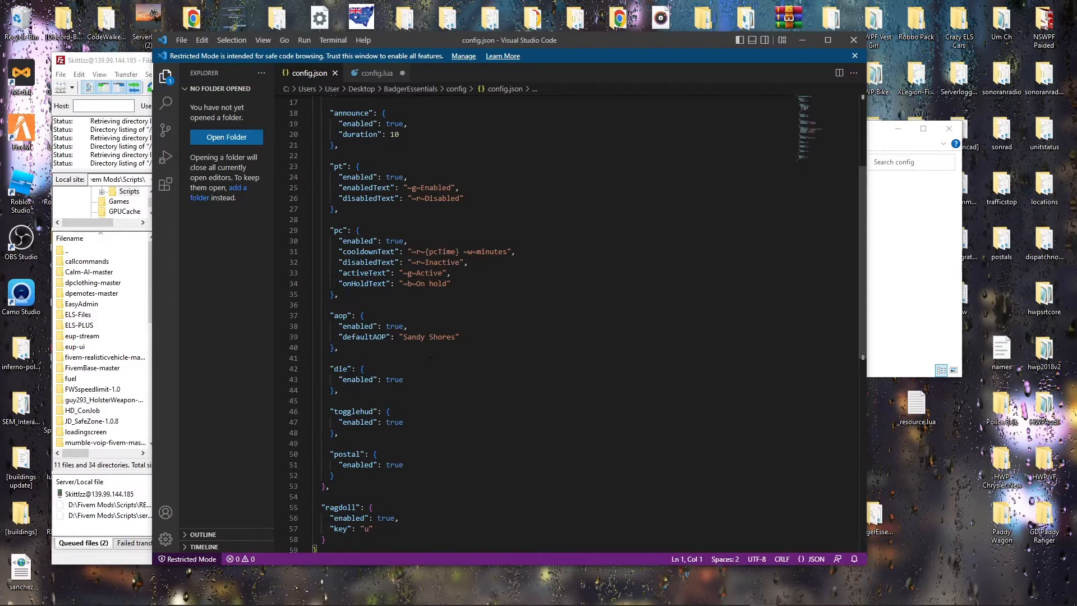
{"action": "left_click_drag", "start_coordinate": [403, 337], "coordinate": [452, 337]}
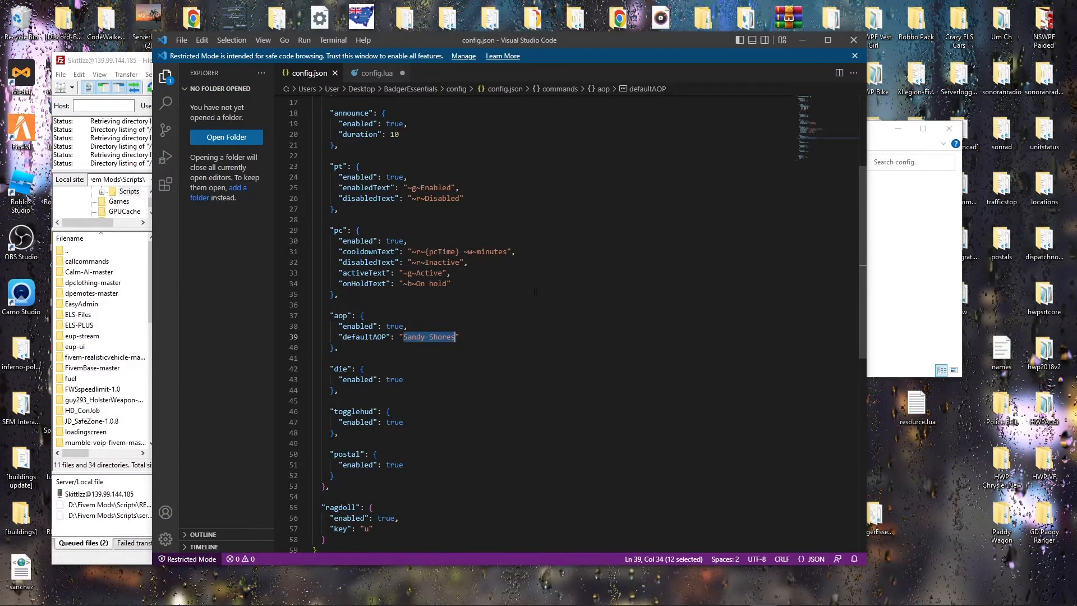
{"action": "scroll", "coordinate": [420, 337], "scroll_direction": "down", "scroll_amount": 4}
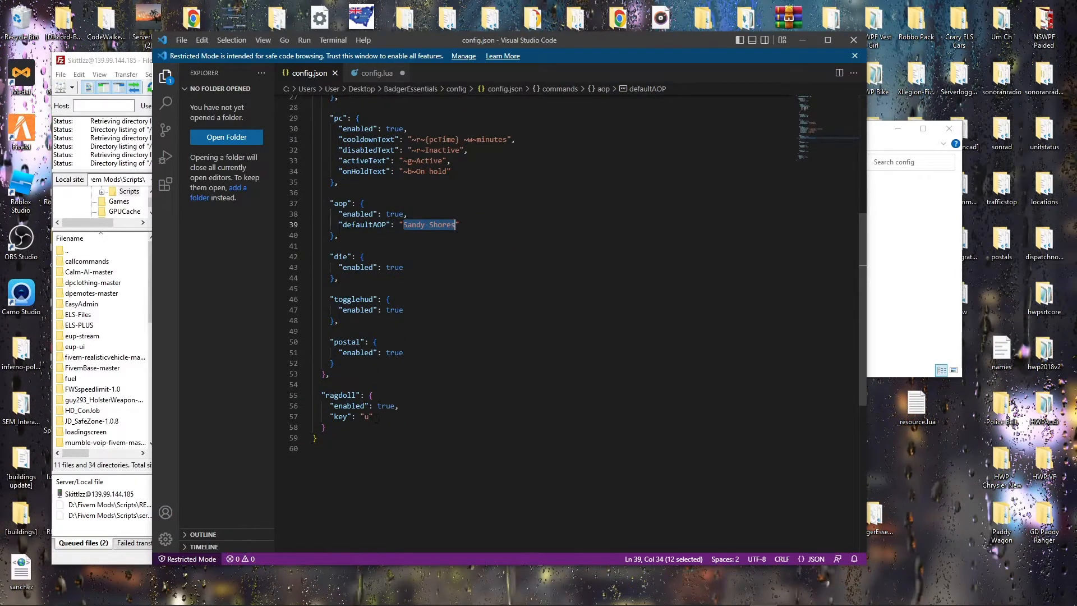
{"action": "scroll", "coordinate": [420, 294], "scroll_direction": "up", "scroll_amount": 1}
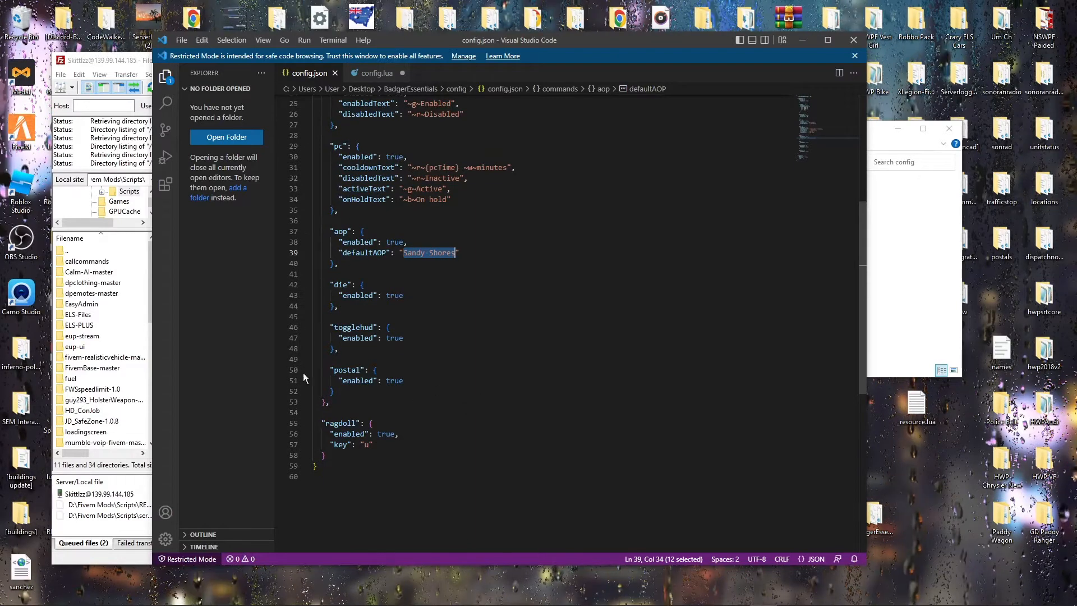
{"action": "scroll", "coordinate": [421, 295], "scroll_direction": "up", "scroll_amount": 2}
{"action": "scroll", "coordinate": [421, 294], "scroll_direction": "up", "scroll_amount": 2}
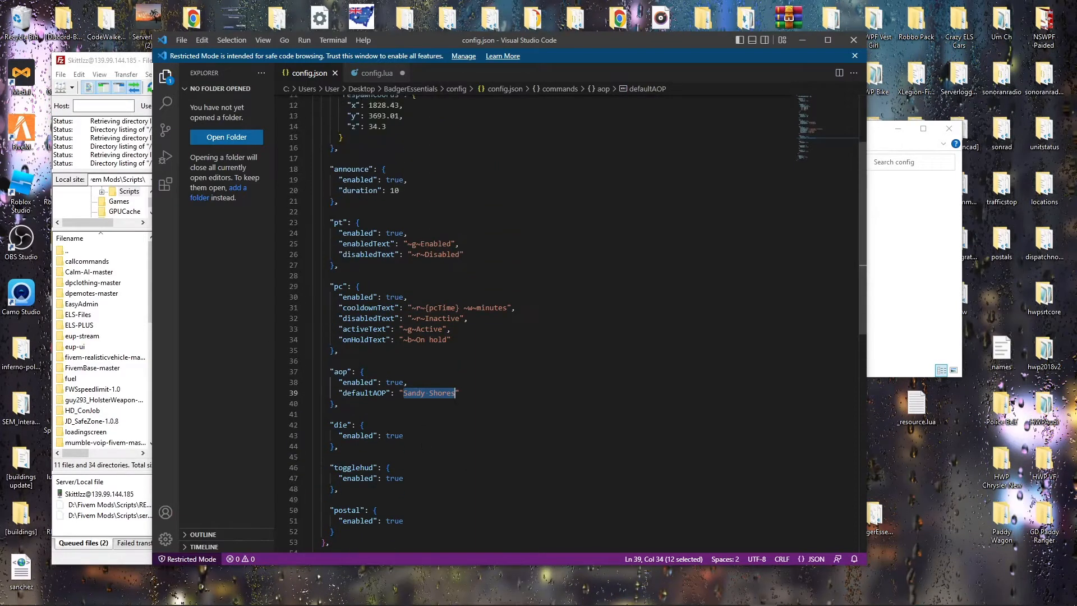
{"action": "scroll", "coordinate": [421, 295], "scroll_direction": "up", "scroll_amount": 3}
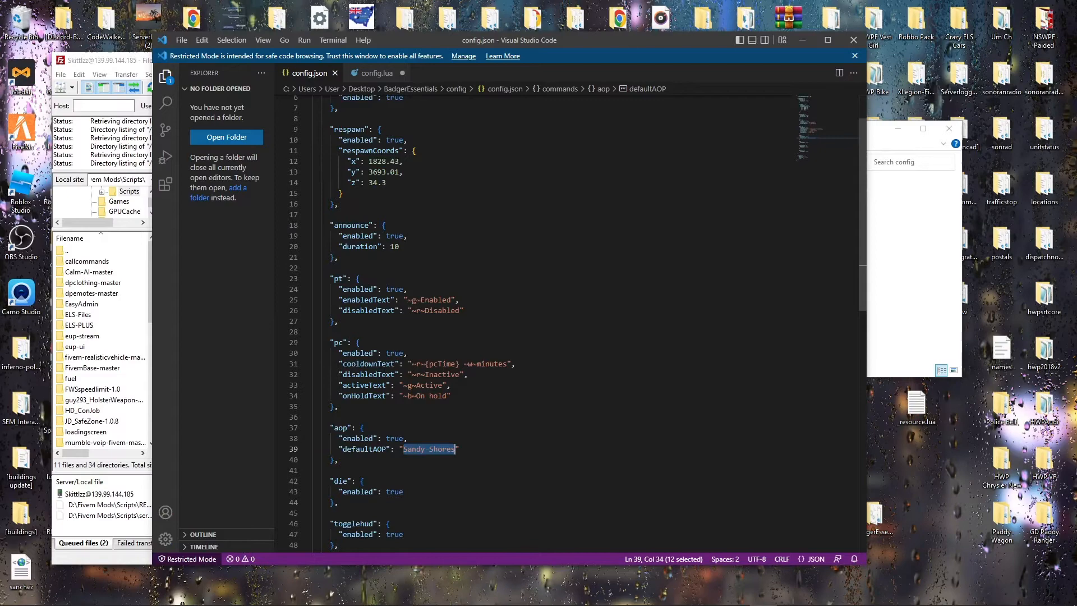
{"action": "scroll", "coordinate": [505, 295], "scroll_direction": "up", "scroll_amount": 3}
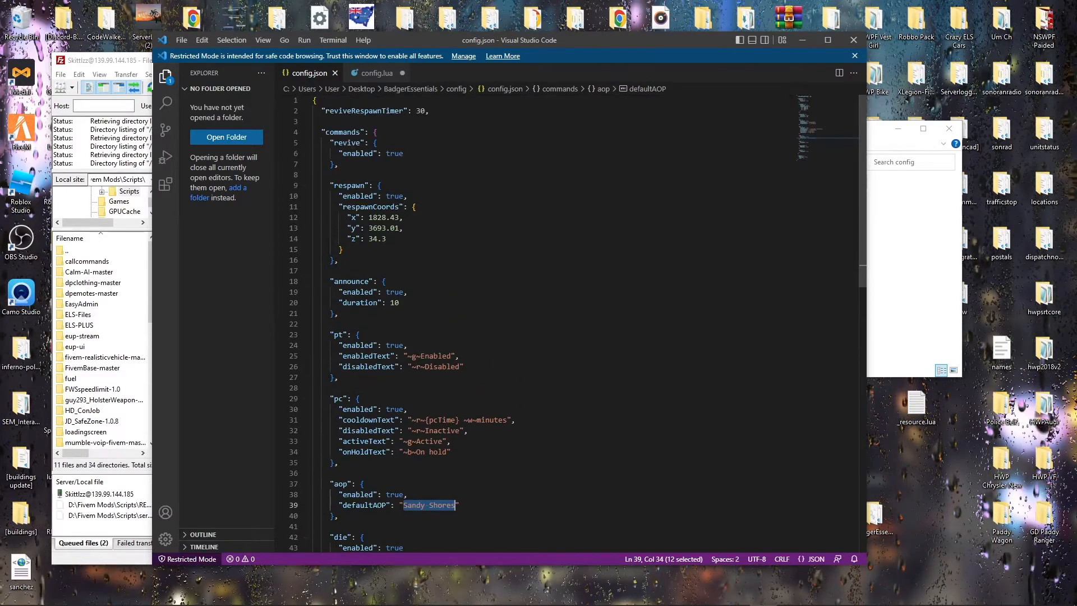
{"action": "left_click", "coordinate": [854, 40]}
{"action": "left_click", "coordinate": [562, 213]}
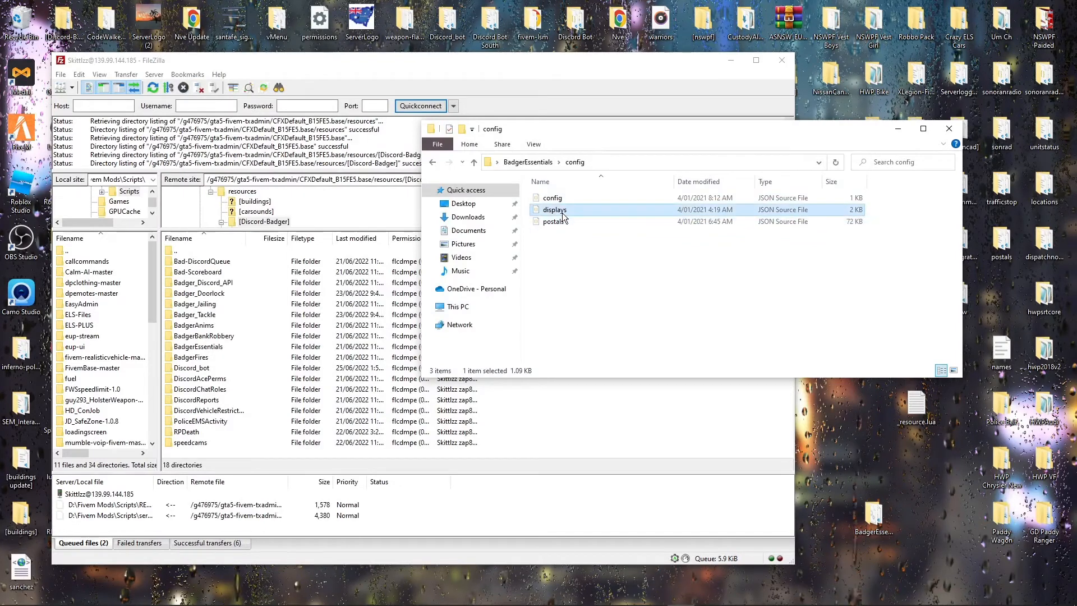
{"action": "right_click", "coordinate": [563, 213]}
{"action": "left_click", "coordinate": [623, 236]}
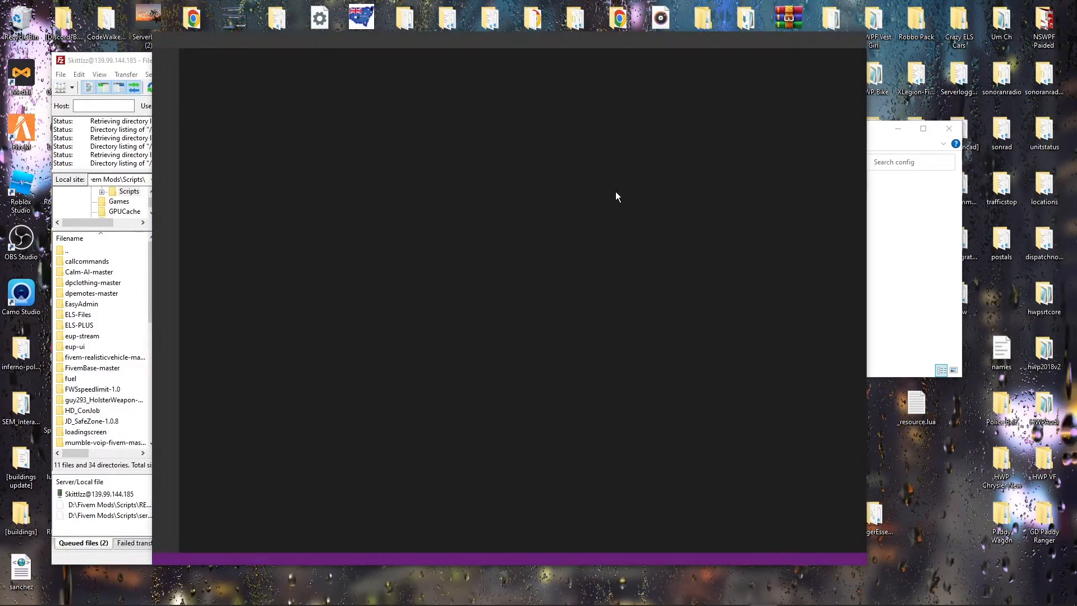
{"action": "double_click", "coordinate": [454, 122]}
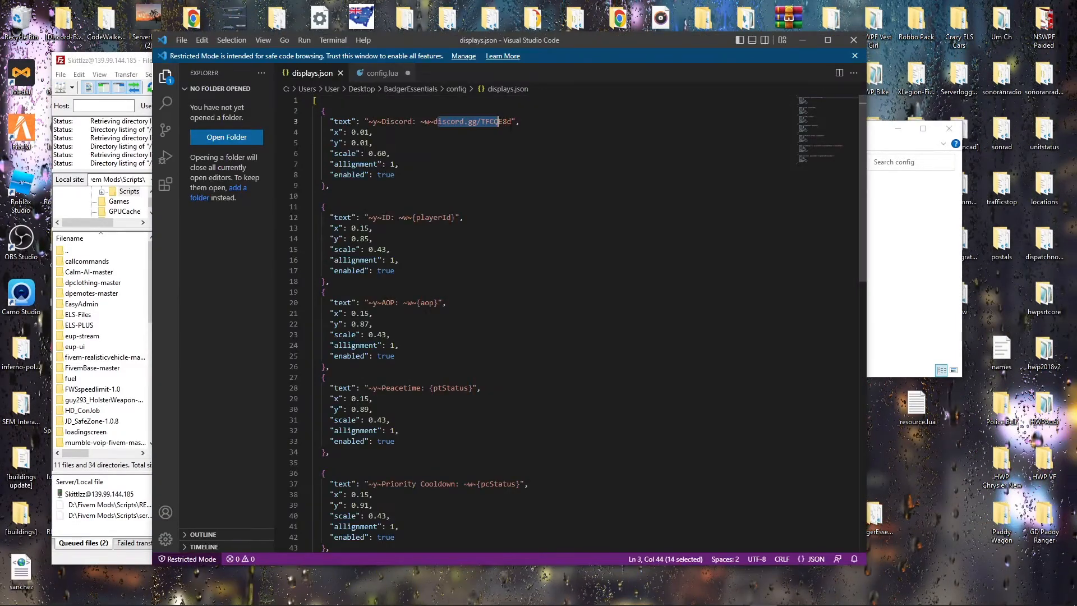
{"action": "scroll", "coordinate": [523, 253], "scroll_direction": "down", "scroll_amount": 5}
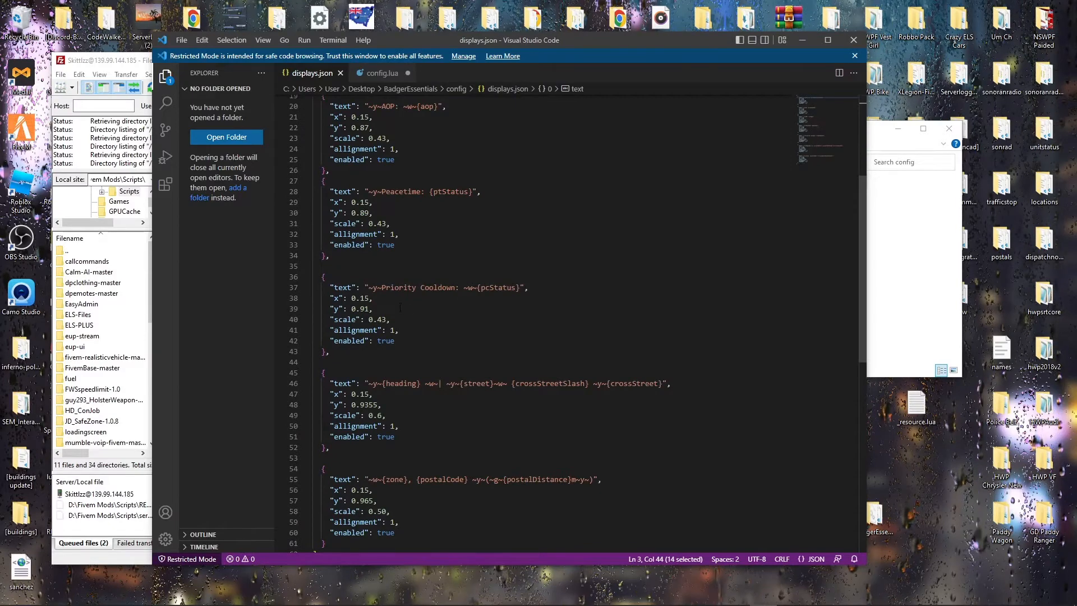
{"action": "scroll", "coordinate": [401, 309], "scroll_direction": "up", "scroll_amount": 3}
{"action": "scroll", "coordinate": [400, 308], "scroll_direction": "up", "scroll_amount": 2}
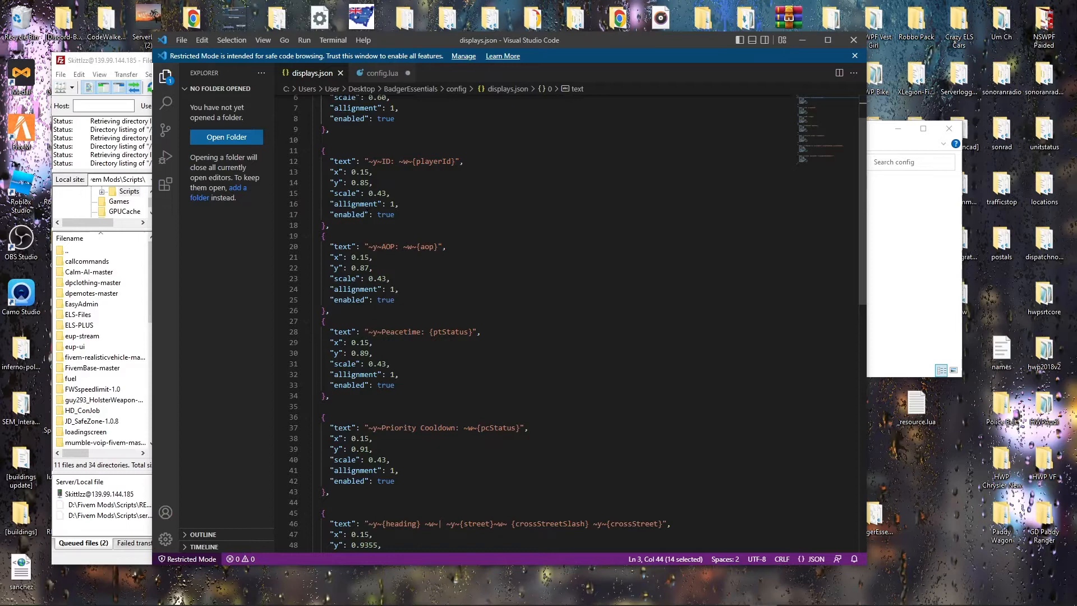
{"action": "scroll", "coordinate": [521, 320], "scroll_direction": "up", "scroll_amount": 3}
{"action": "scroll", "coordinate": [521, 321], "scroll_direction": "down", "scroll_amount": 5}
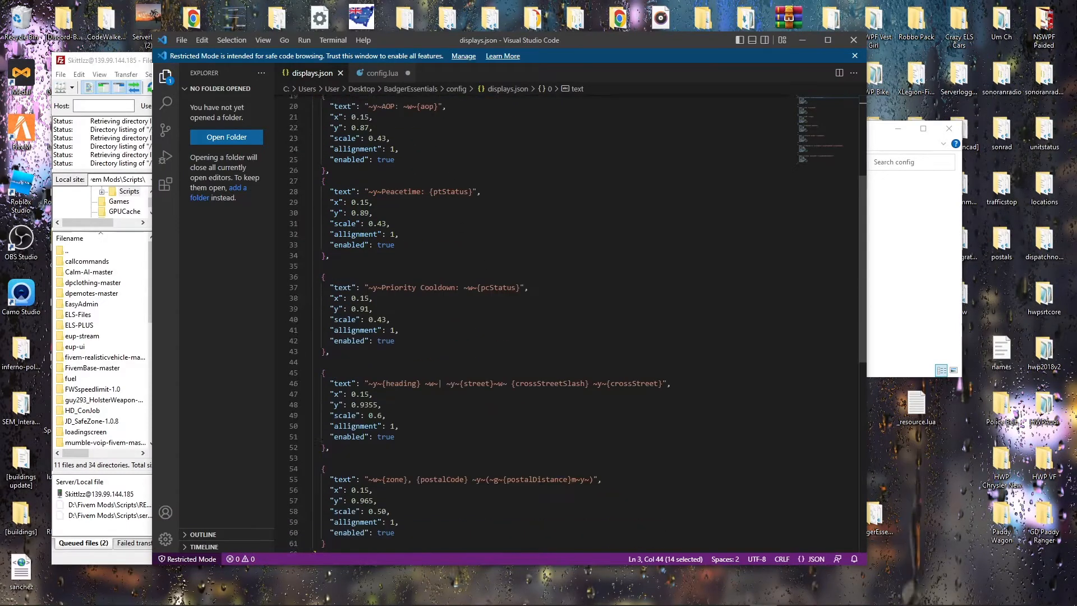
{"action": "scroll", "coordinate": [522, 319], "scroll_direction": "up", "scroll_amount": 5}
{"action": "scroll", "coordinate": [523, 319], "scroll_direction": "down", "scroll_amount": 5}
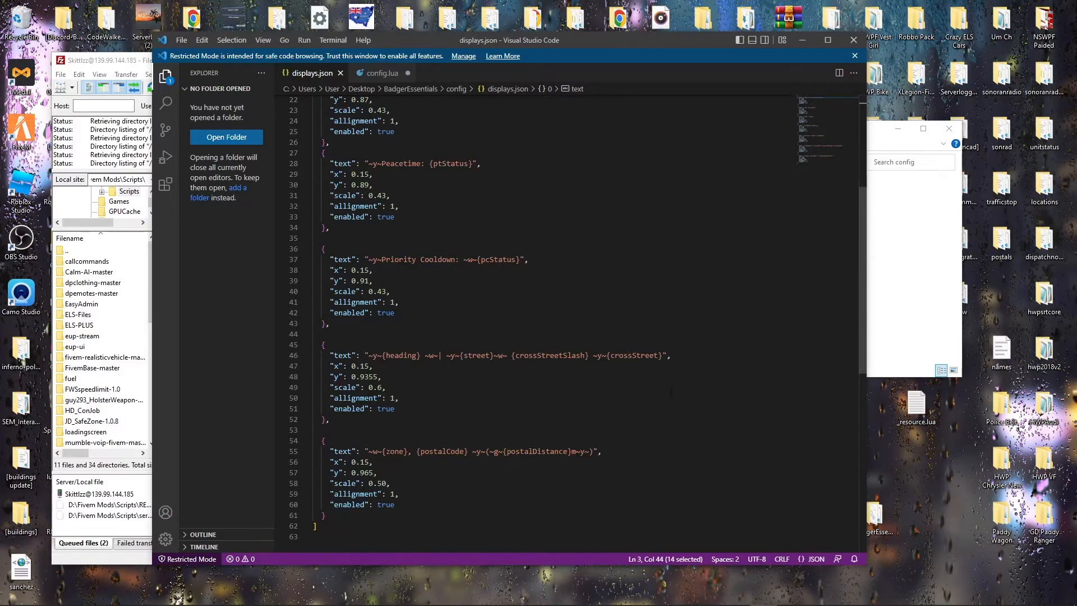
Review postals.json coordinates in VS Code, then close the editor
{"action": "left_click", "coordinate": [854, 39]}
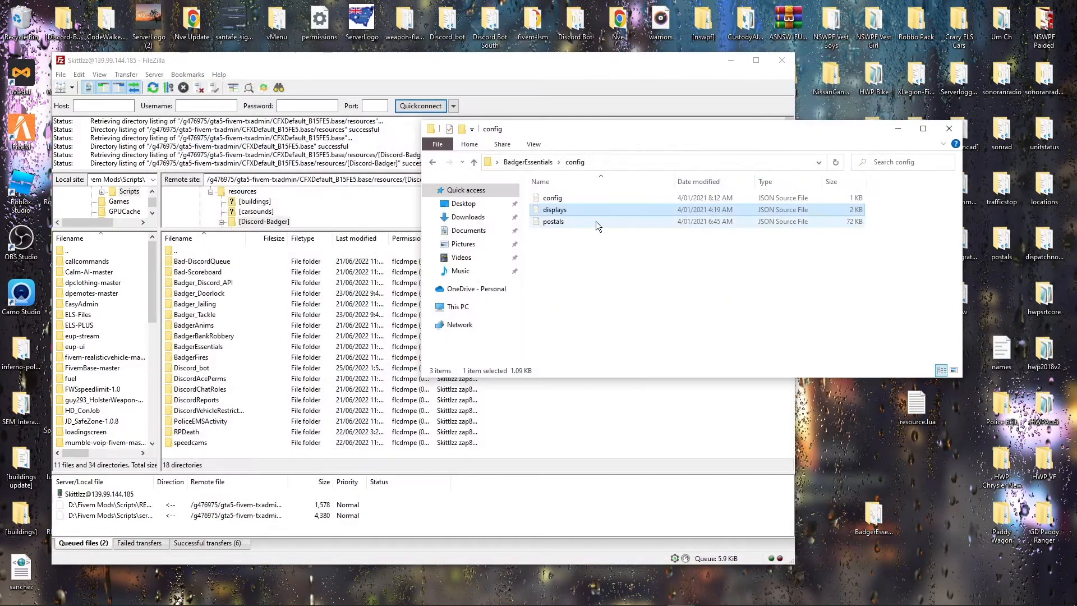
{"action": "left_click", "coordinate": [596, 221]}
{"action": "double_click", "coordinate": [595, 221]}
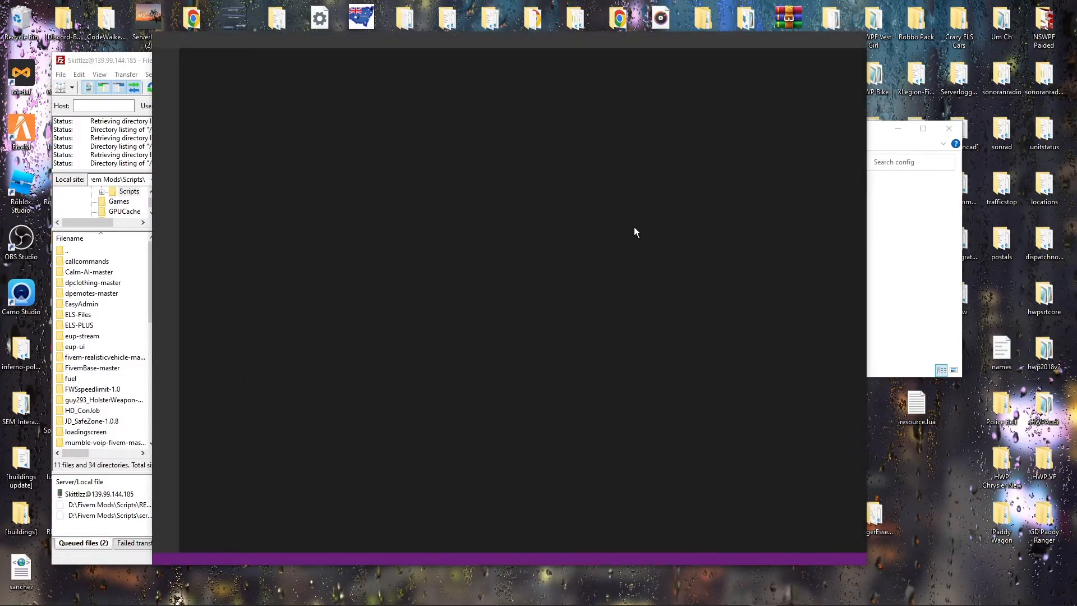
{"action": "scroll", "coordinate": [589, 294], "scroll_direction": "down", "scroll_amount": 5}
{"action": "scroll", "coordinate": [589, 295], "scroll_direction": "down", "scroll_amount": 5}
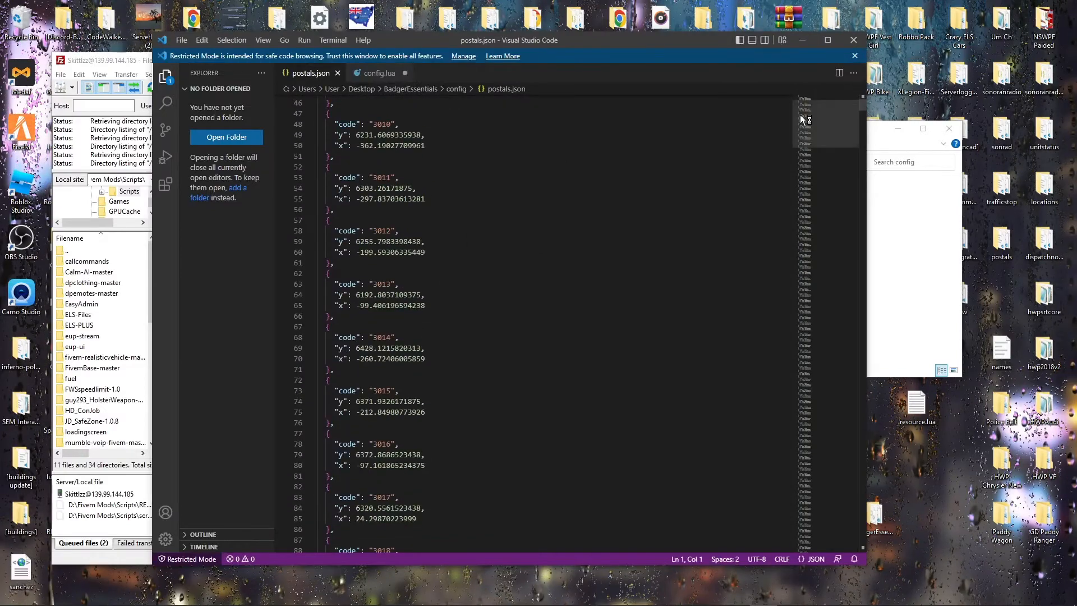
{"action": "left_click_drag", "start_coordinate": [805, 118], "coordinate": [829, 92]}
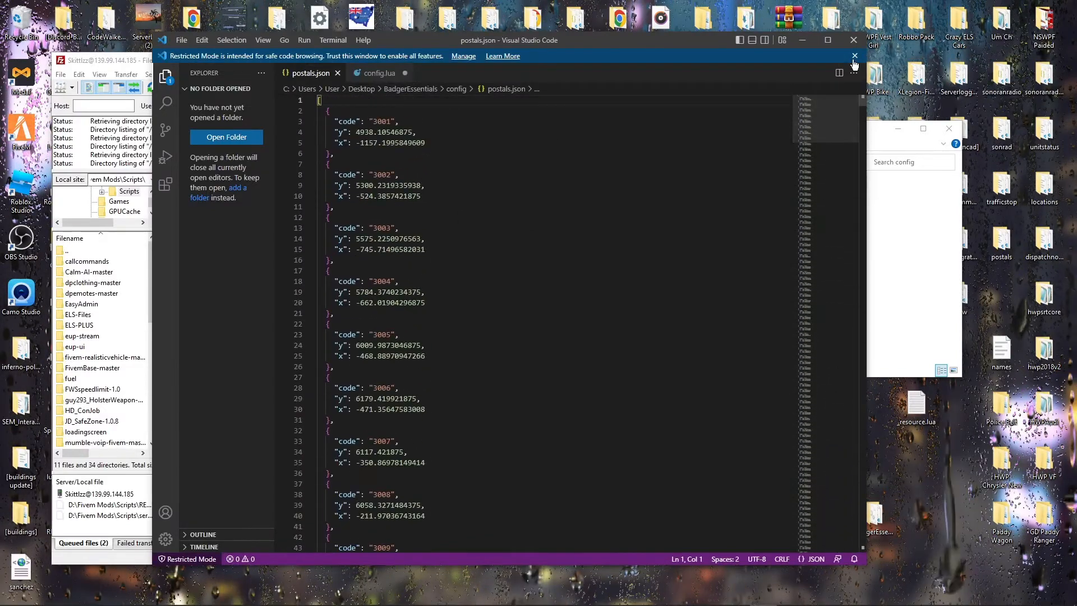
{"action": "left_click", "coordinate": [853, 40]}
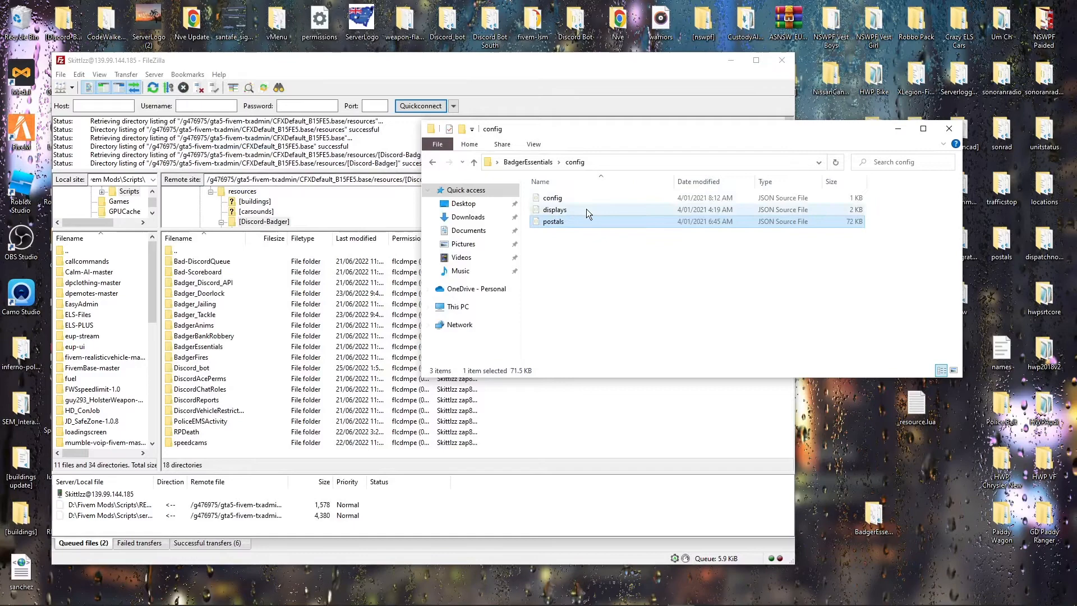
Close the folder window and copy the BadgerEssentials folder into the server's remote folder
{"action": "left_click", "coordinate": [434, 162]}
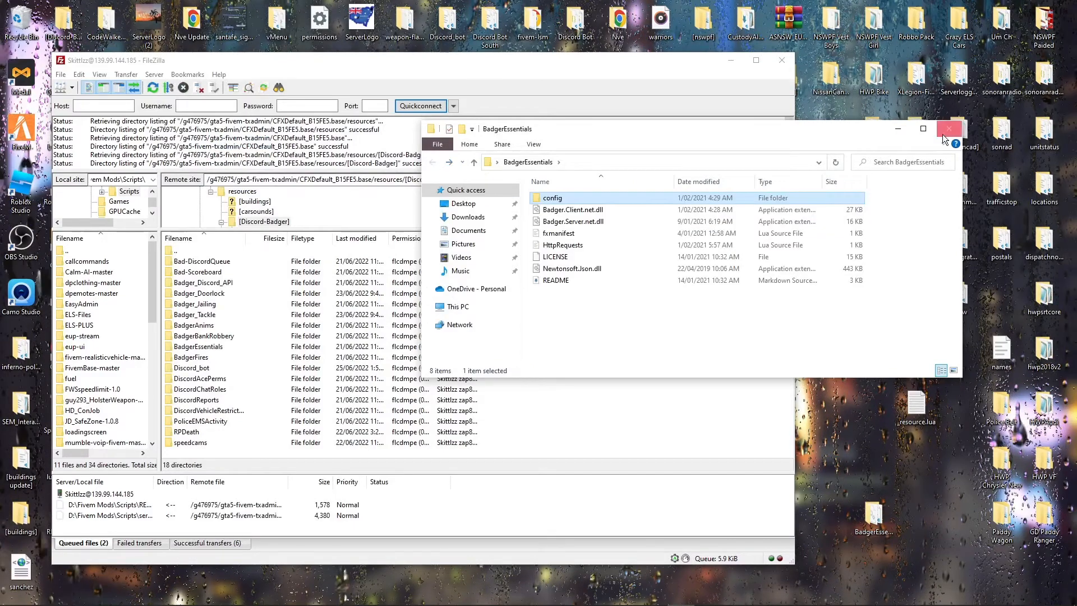
{"action": "left_click", "coordinate": [898, 128]}
{"action": "left_click_drag", "start_coordinate": [873, 521], "coordinate": [566, 347]}
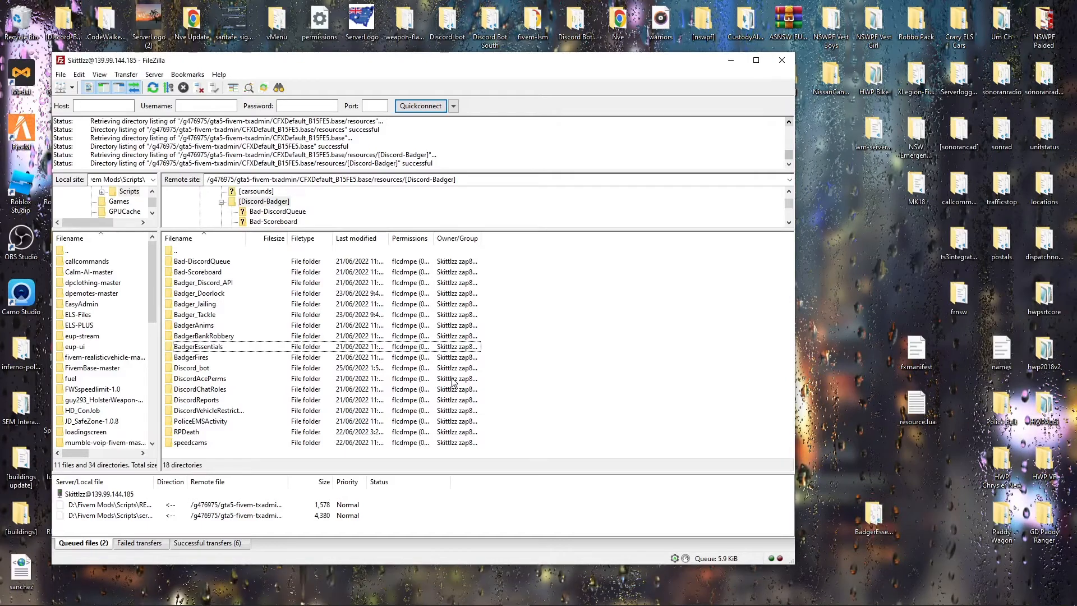
{"action": "mouse_move", "coordinate": [434, 594]}
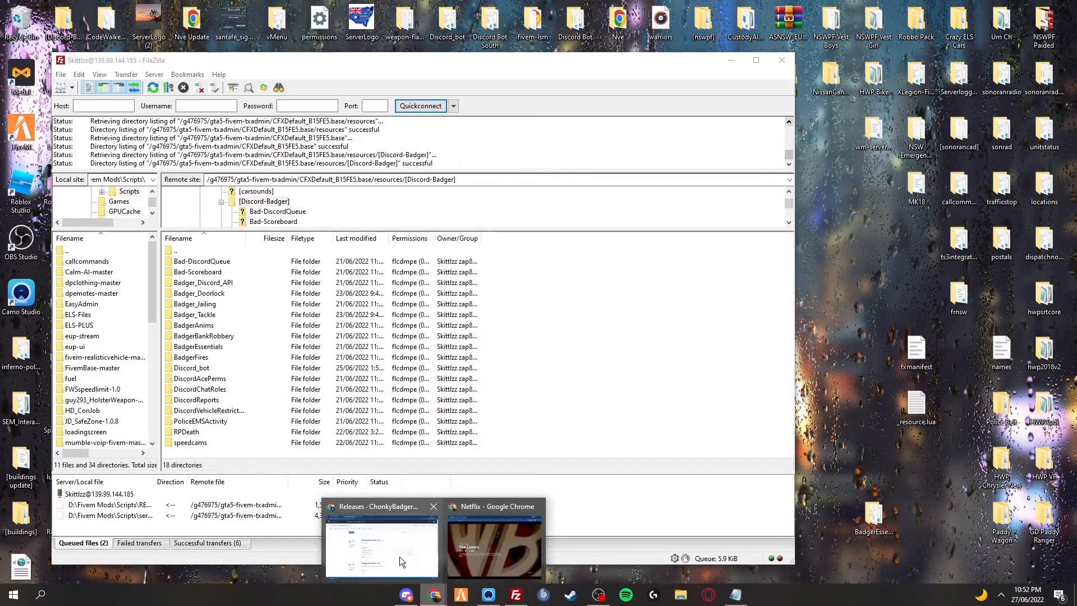
Revisit the forum post's Permissions section listing the BadgerEssentials command nodes
{"action": "left_click", "coordinate": [399, 556]}
{"action": "left_click", "coordinate": [84, 8]}
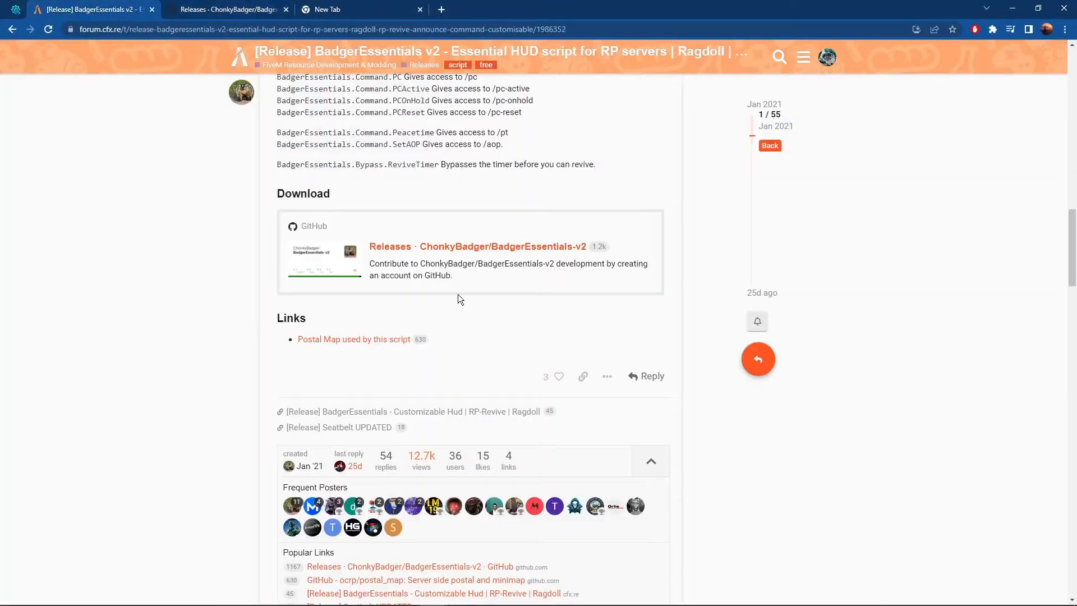
{"action": "scroll", "coordinate": [458, 299], "scroll_direction": "up", "scroll_amount": 3}
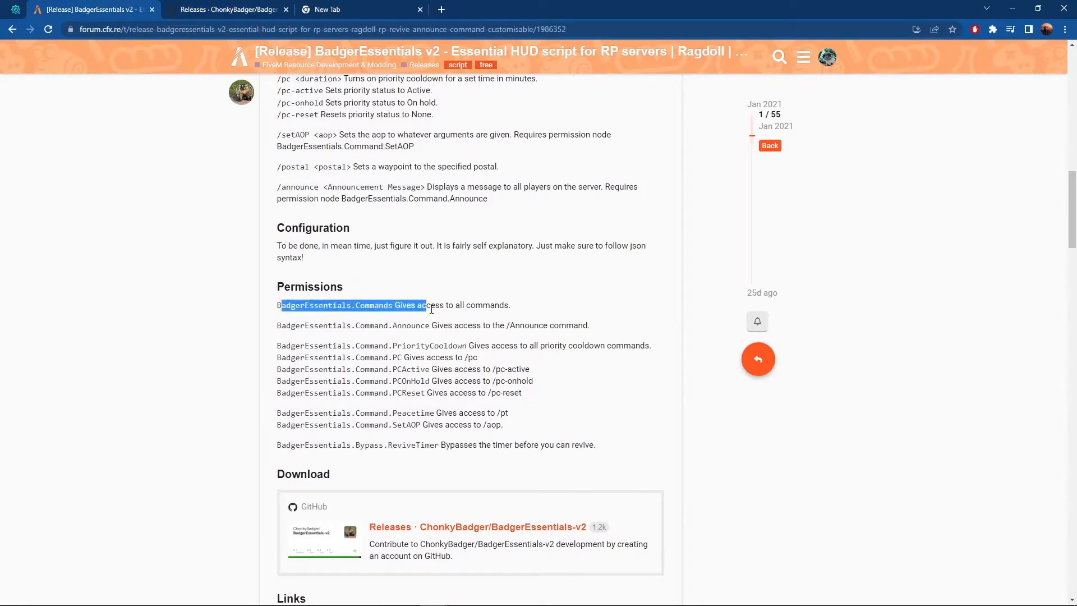
{"action": "left_click_drag", "start_coordinate": [537, 299], "coordinate": [443, 345]}
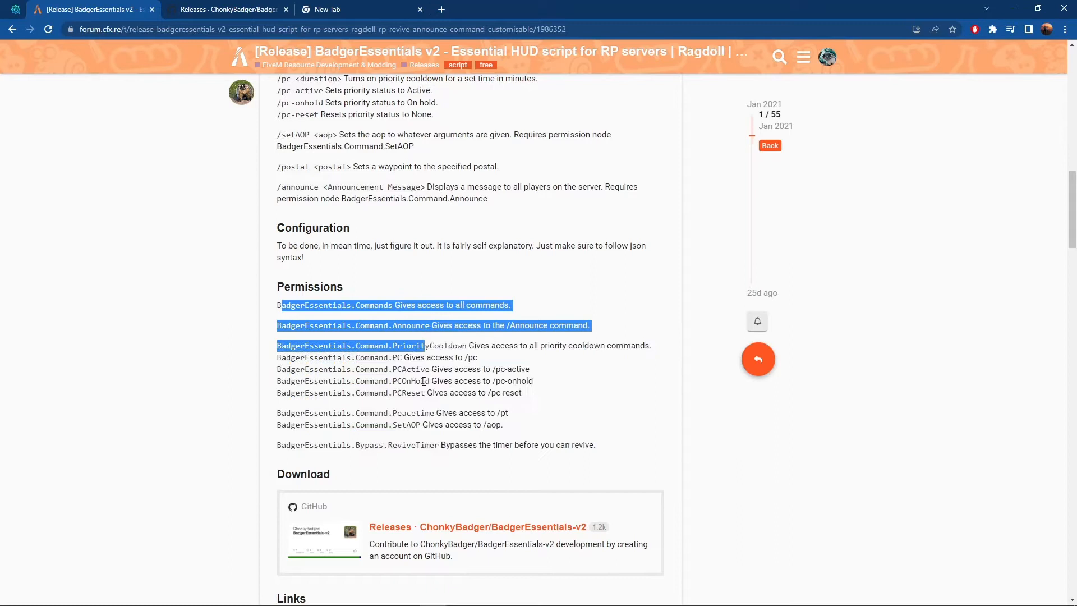
{"action": "mouse_move", "coordinate": [436, 321]}
{"action": "left_mouse_down"}
{"action": "mouse_move", "coordinate": [521, 369]}
{"action": "mouse_move", "coordinate": [503, 394]}
{"action": "left_mouse_up"}
{"action": "left_click", "coordinate": [467, 382]}
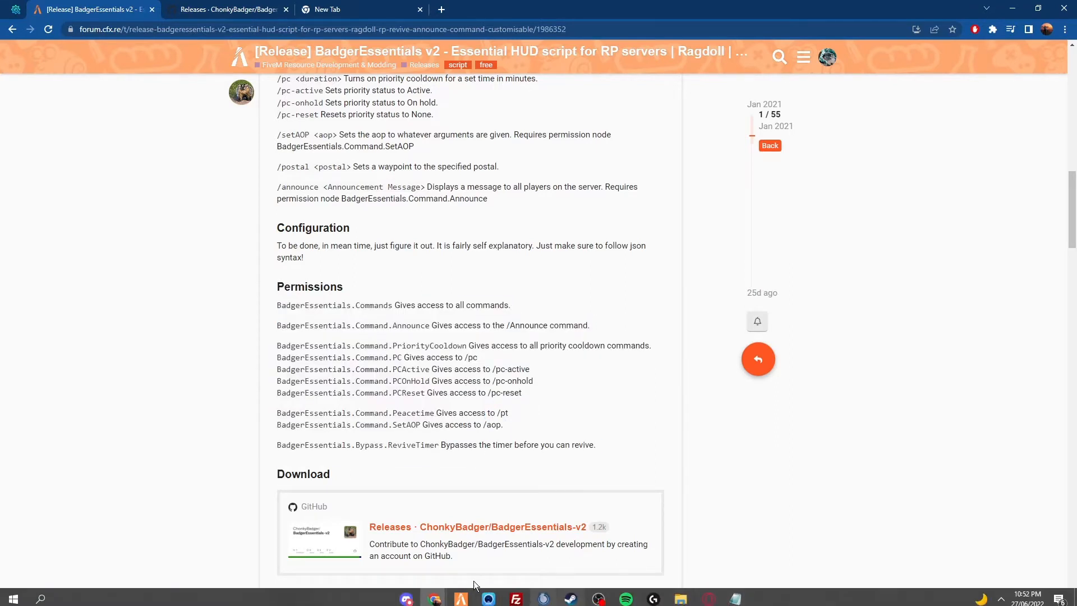
Copy the add_ace permission lines from server.cfg and paste them into the new tab's address bar
{"action": "left_click", "coordinate": [736, 595]}
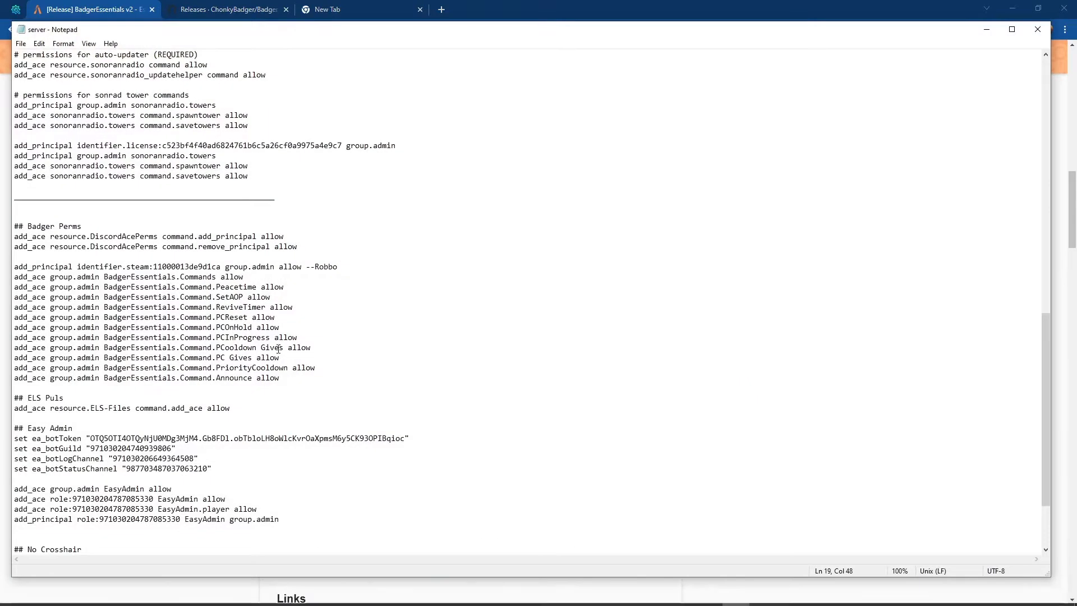
{"action": "left_click_drag", "start_coordinate": [287, 378], "coordinate": [9, 278]}
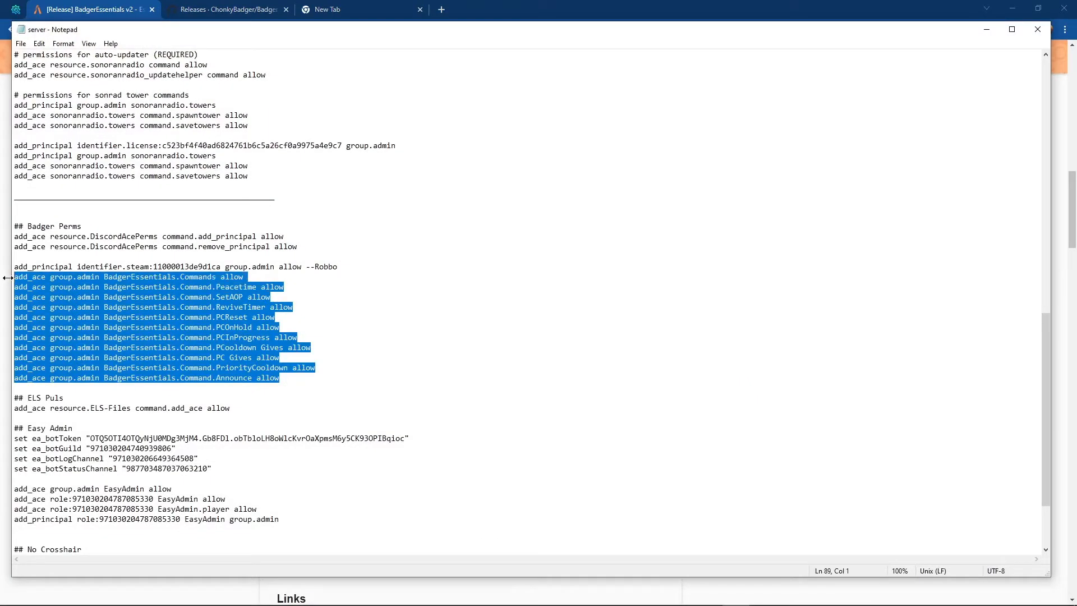
{"action": "left_click", "coordinate": [986, 31]}
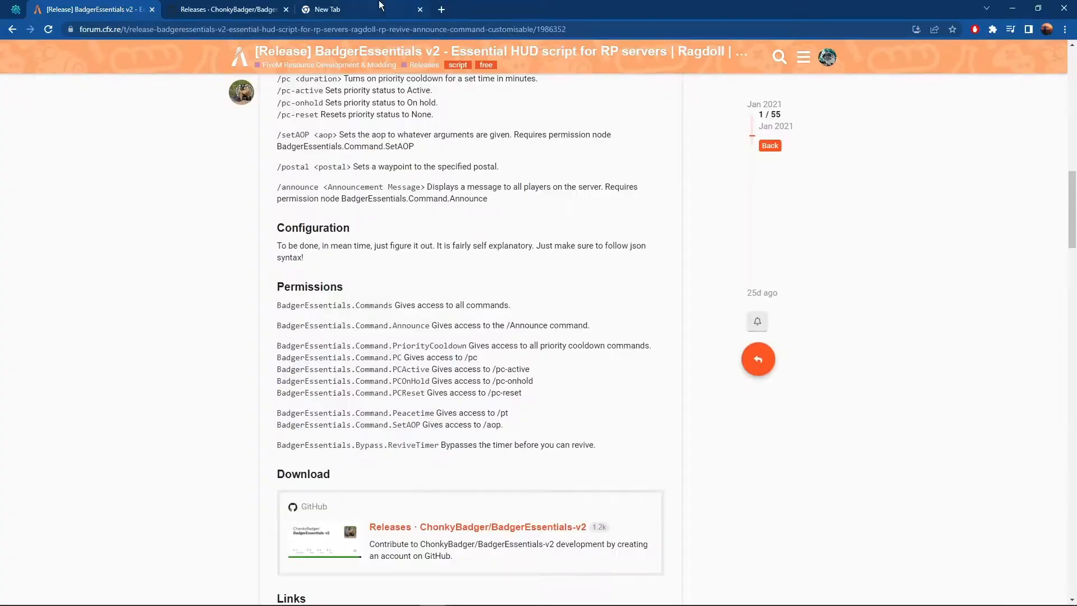
{"action": "left_click", "coordinate": [327, 9]}
{"action": "key", "text": "ctrl+v"}
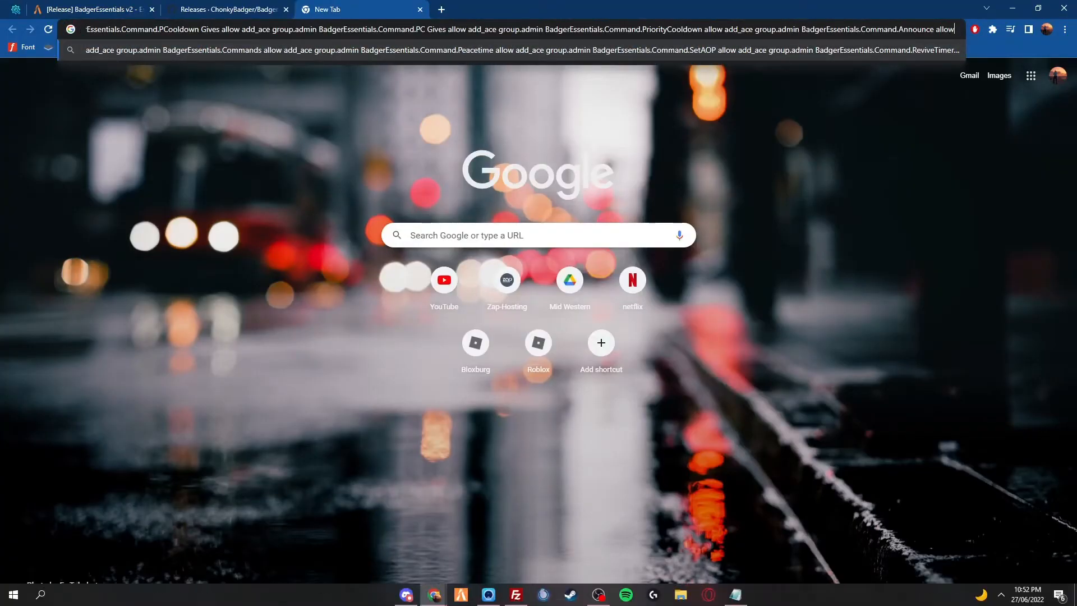
Paste the add_ace permission lines into the fivem-support channel's message box
{"action": "left_click", "coordinate": [406, 595]}
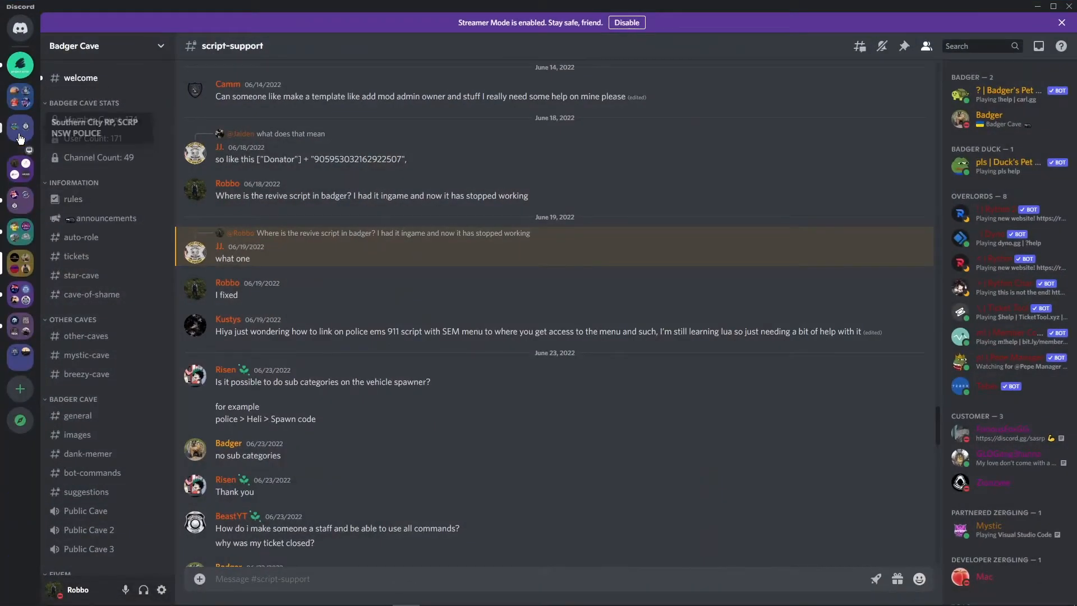
{"action": "left_click", "coordinate": [20, 192]}
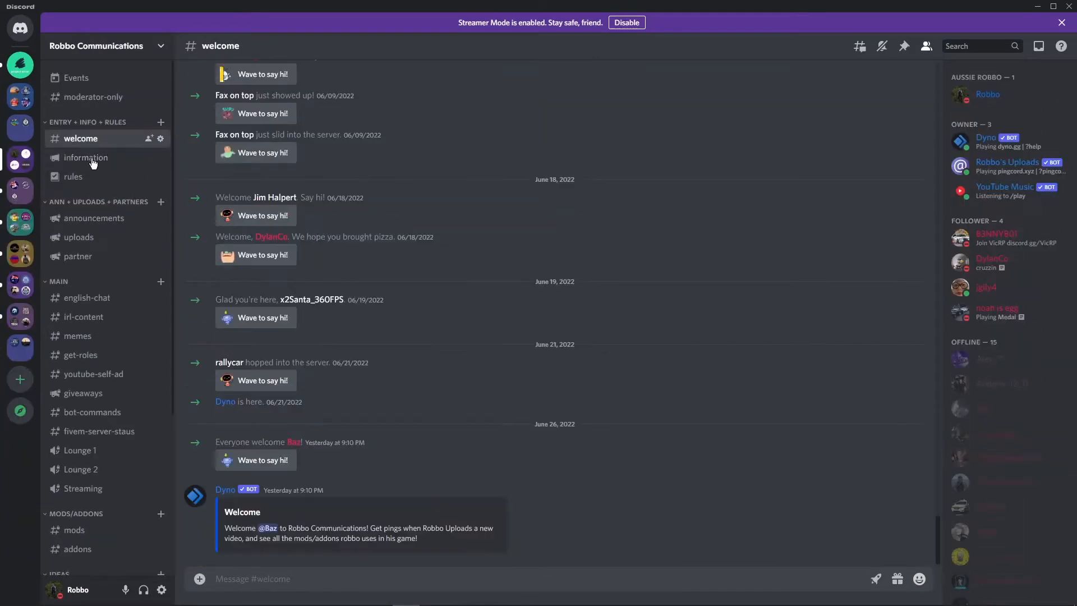
{"action": "scroll", "coordinate": [84, 303], "scroll_direction": "down", "scroll_amount": 6}
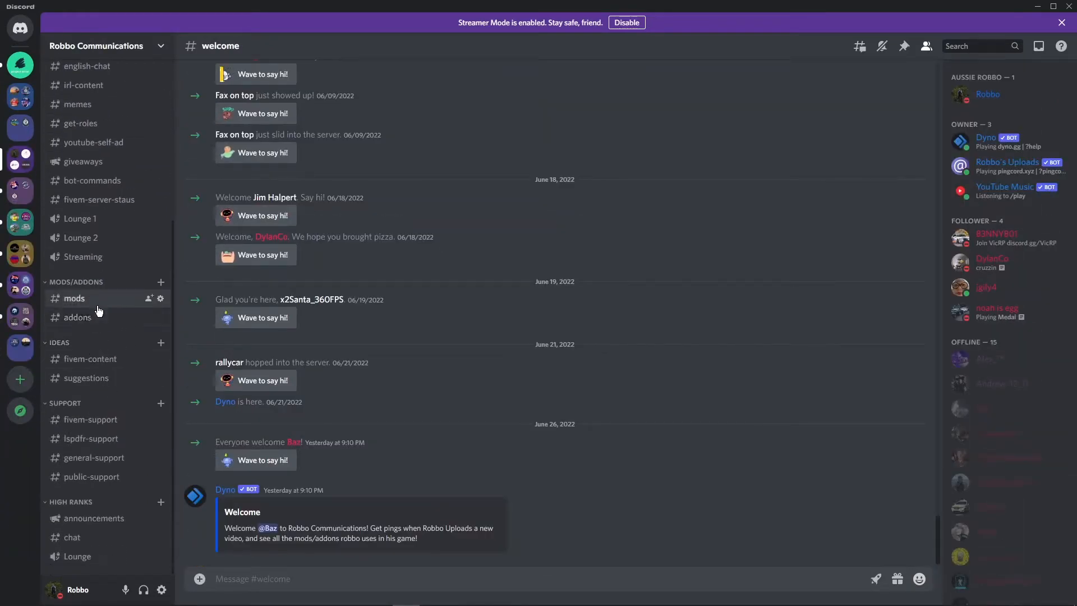
{"action": "left_click", "coordinate": [91, 359]}
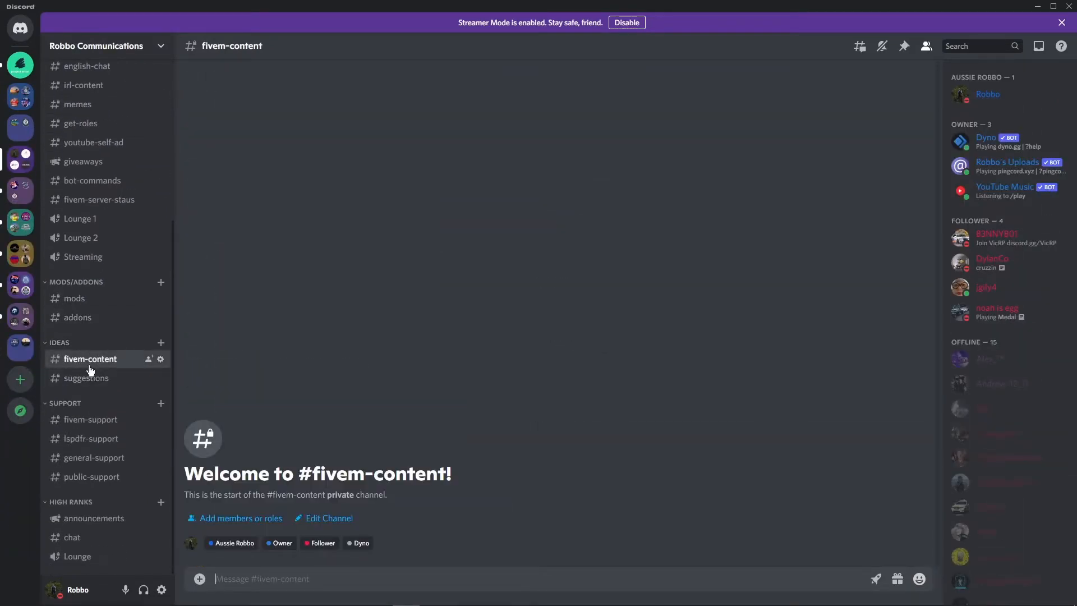
{"action": "left_click", "coordinate": [90, 419]}
{"action": "left_click", "coordinate": [552, 579]}
{"action": "type", "text": "add_ace group.admin BadgerEssentials.Commands allow add_ace group.admin BadgerEssentials.Command.Peacetime allow add_ace group.admin BadgerEssentials.Command.SetAOP allow add_ace group.admin BadgerEssentials.Command.ReviveTimer allow add_ace group.admin BadgerEssentials.Command.PCReset allow add_ace group.admin BadgerEssentials.Command.PCOnHold allow add_ace group.admin BadgerEssentials.Command.PCInProgress allow add_ace group.admin BadgerEssentials.Command.PCooldown Gives allow add_ace group.admin BadgerEssentials.Command.PC Gives allow add_ace group.admin BadgerEssentials.Command.PriorityCooldown allow add_ace group.admin BadgerEssentials.Command.Announce allow"}
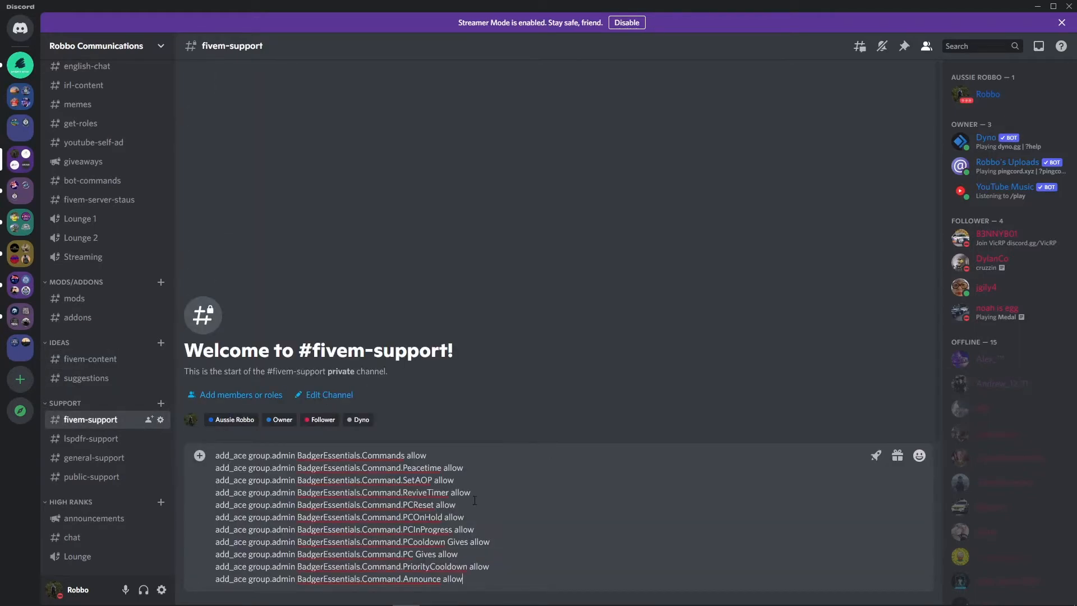
Copy the add_principal Steam identifier line from server.cfg and return to Discord
{"action": "left_click", "coordinate": [1038, 6]}
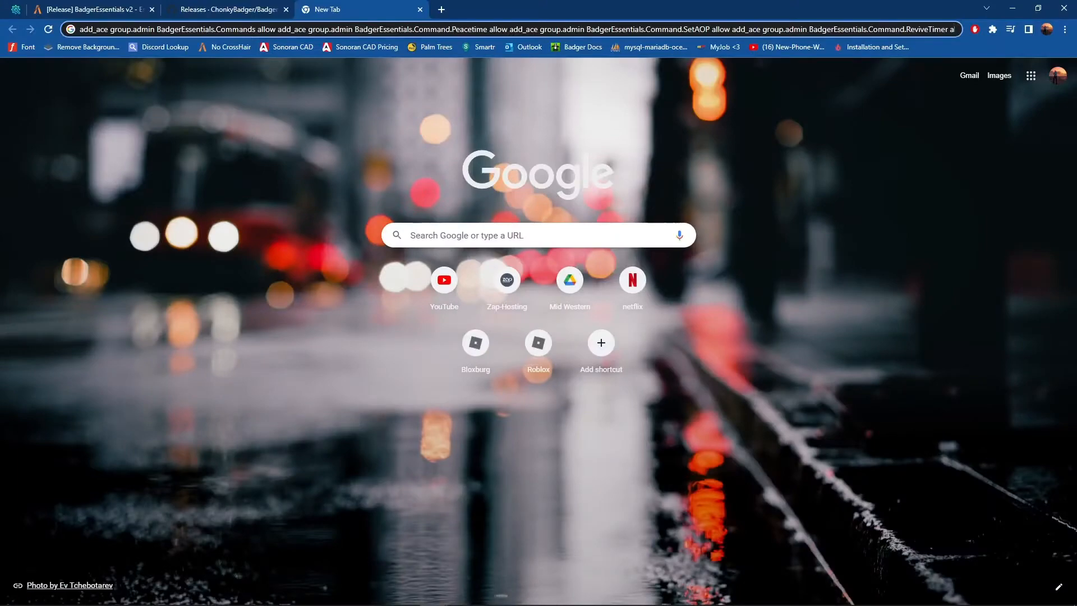
{"action": "left_click", "coordinate": [737, 596]}
{"action": "mouse_move", "coordinate": [337, 267]}
{"action": "left_mouse_down"}
{"action": "mouse_move", "coordinate": [17, 277]}
{"action": "mouse_move", "coordinate": [12, 267]}
{"action": "left_mouse_up"}
{"action": "key", "text": "ctrl+c"}
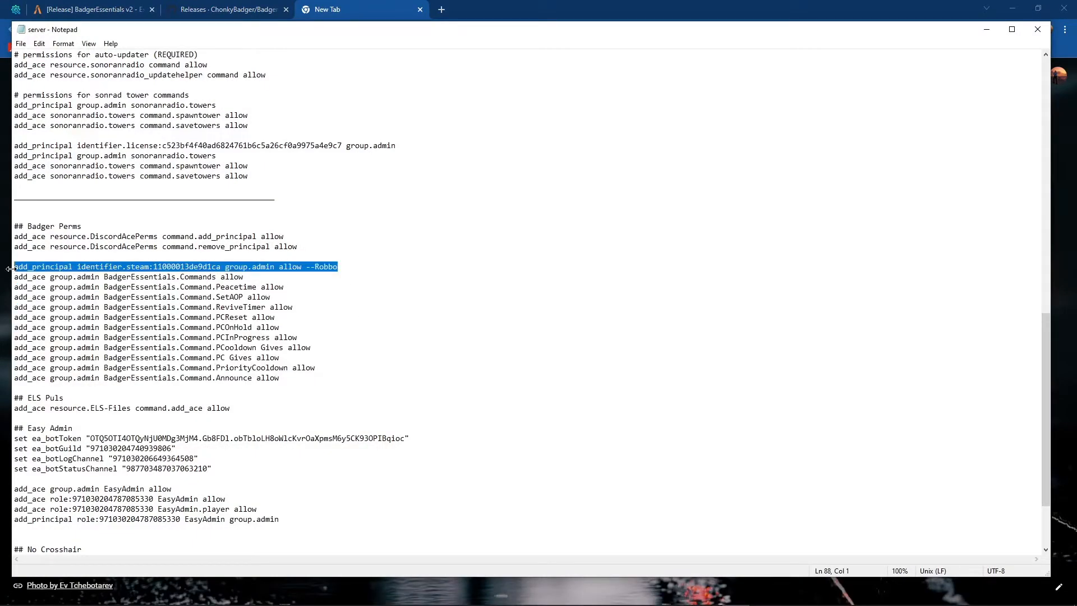
{"action": "left_click", "coordinate": [986, 30]}
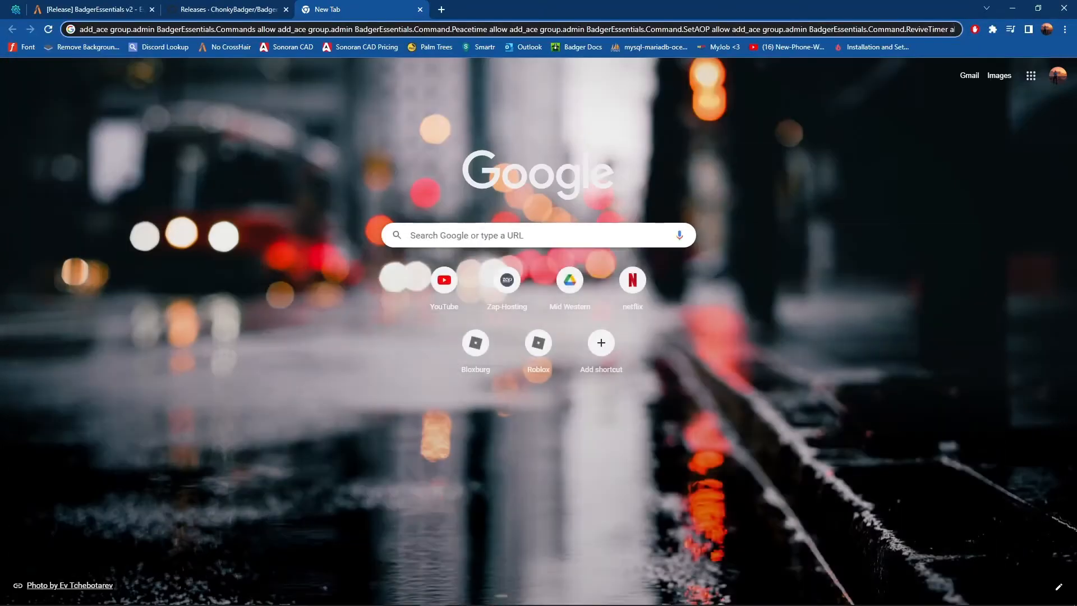
{"action": "left_click", "coordinate": [403, 599]}
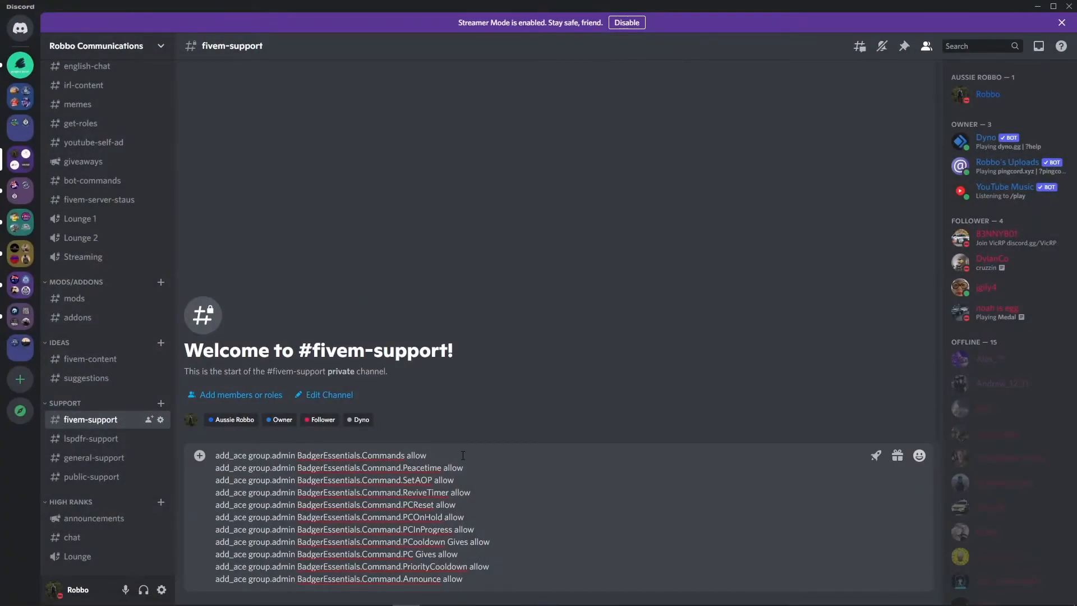
Insert the add_principal group.admin line above the permissions and send the message
{"action": "key", "text": "shift+Return"}
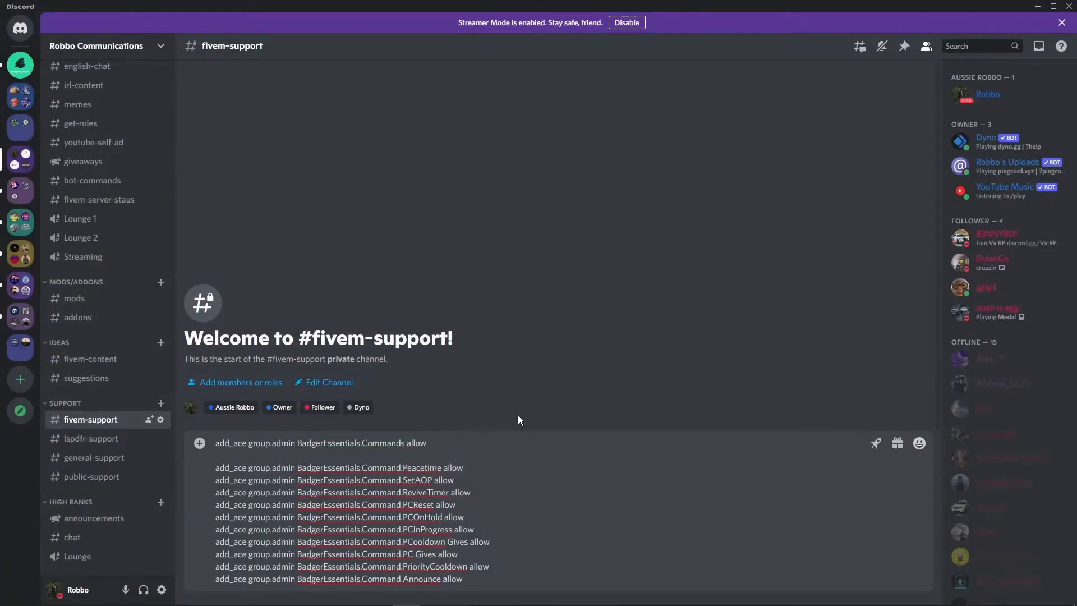
{"action": "key", "text": "BackSpace"}
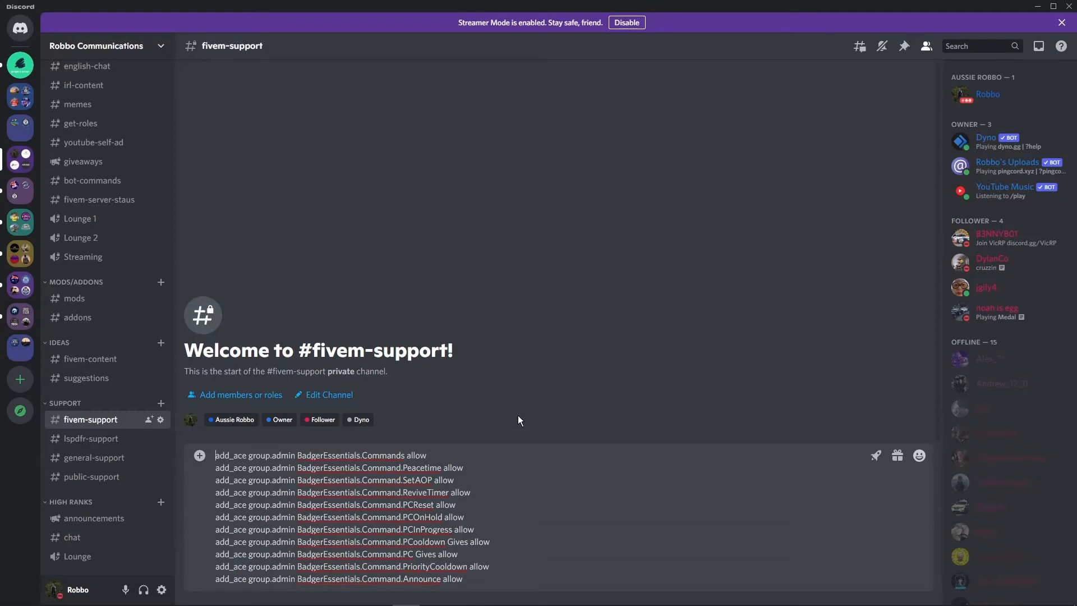
{"action": "key", "text": "shift+Return"}
{"action": "key", "text": "Up"}
{"action": "key", "text": "ctrl+v"}
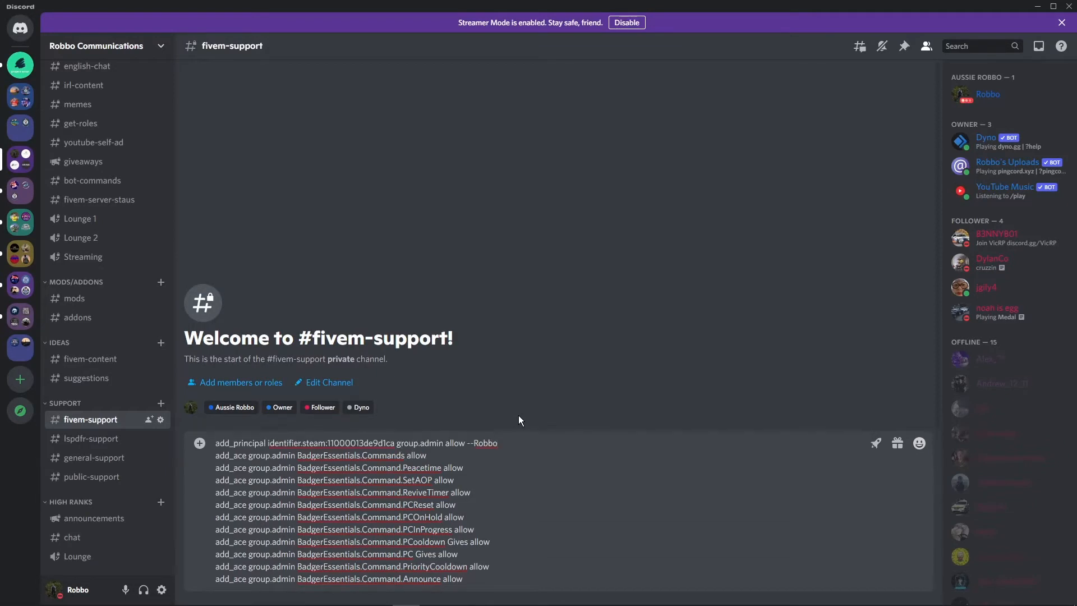
{"action": "key", "text": "Return"}
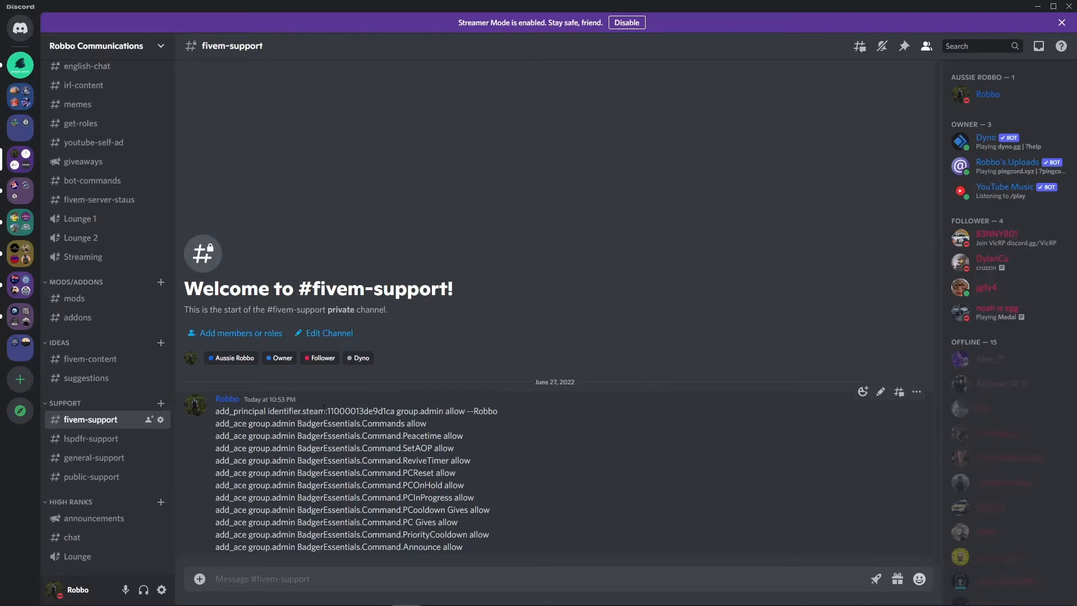
Search the web for 'steam hex' and open the Steam ID Finder result
{"action": "left_click_drag", "start_coordinate": [327, 411], "coordinate": [396, 410]}
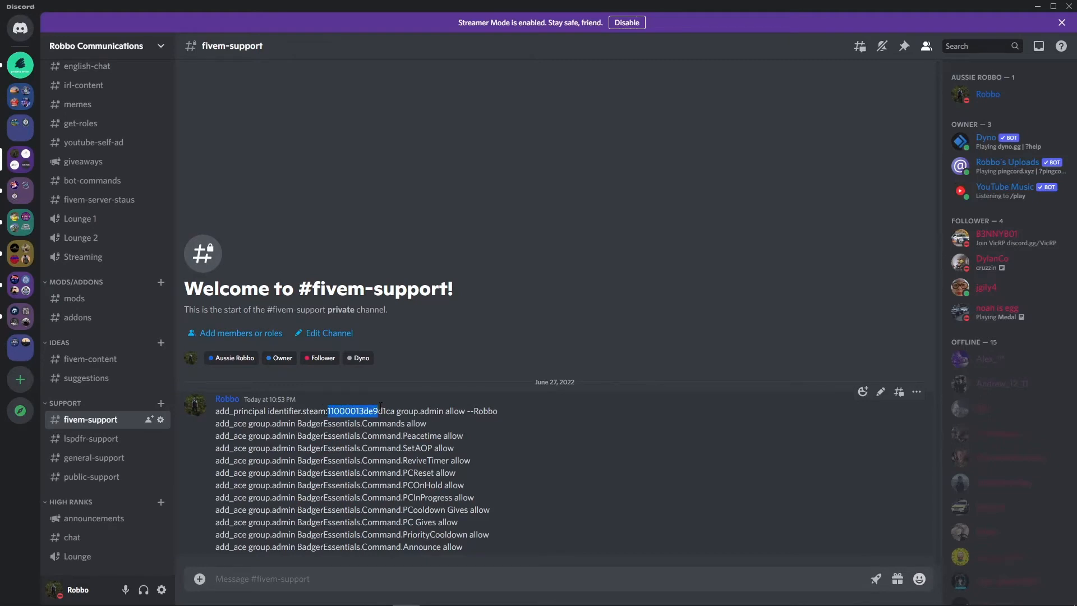
{"action": "key", "text": "super"}
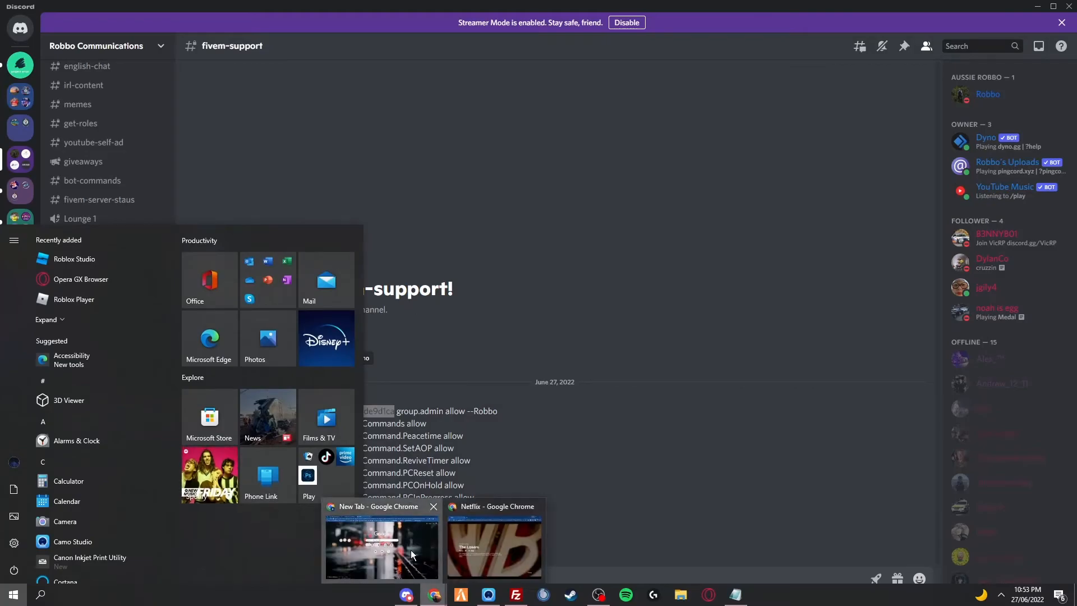
{"action": "left_click", "coordinate": [381, 547]}
{"action": "left_click", "coordinate": [454, 11]}
{"action": "type", "text": "steam hex"}
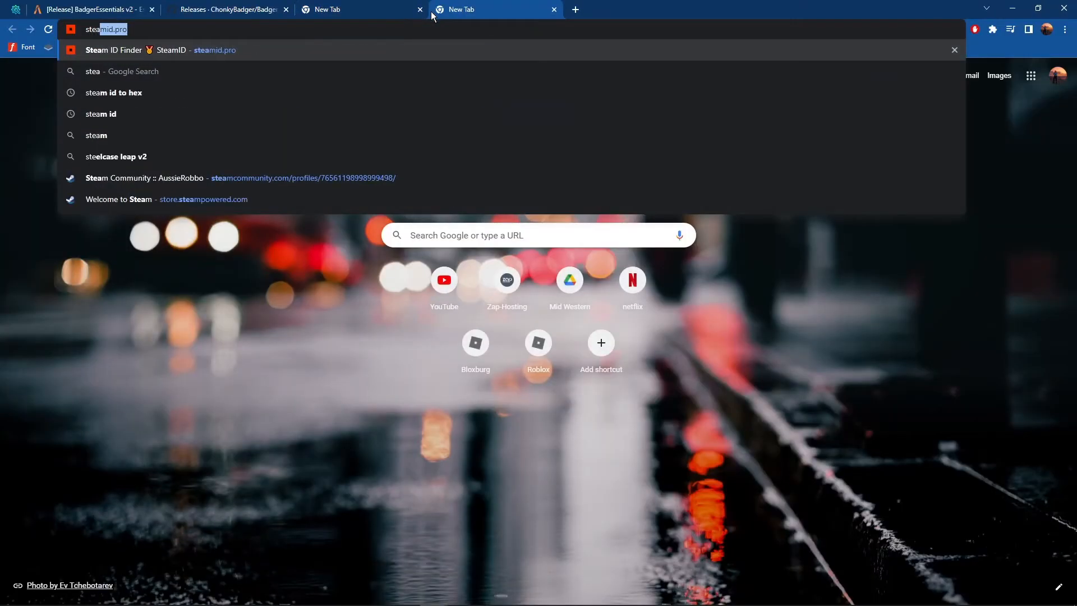
{"action": "key", "text": "Return"}
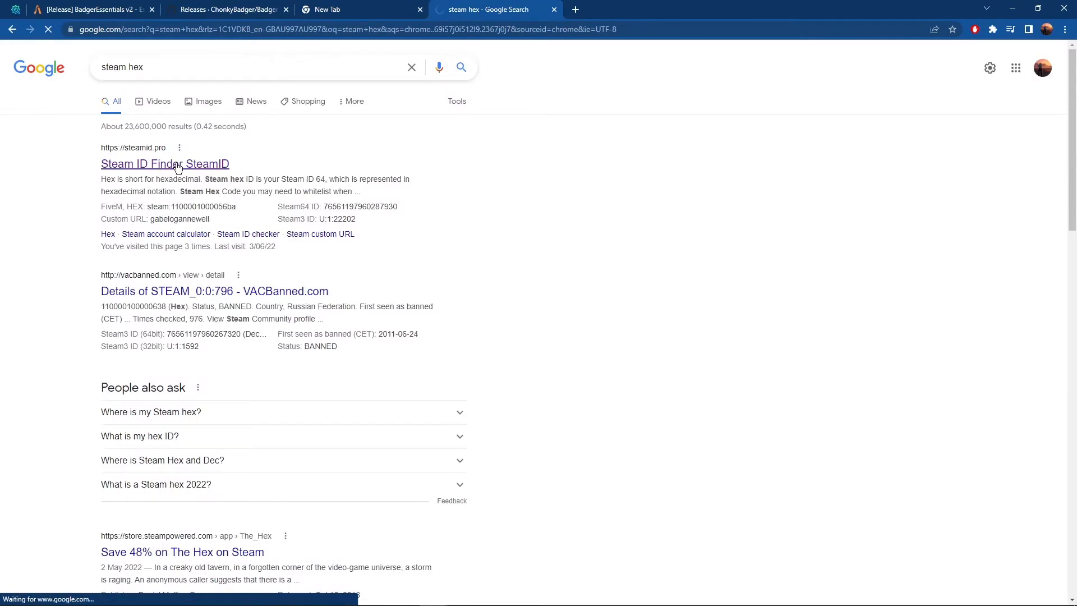
{"action": "left_click", "coordinate": [177, 165]}
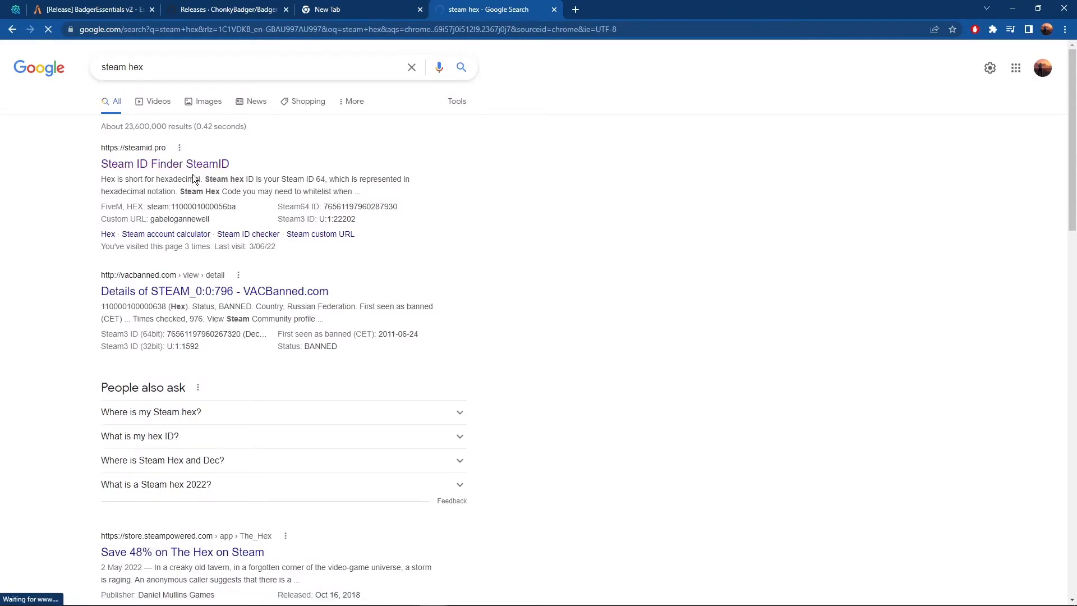
{"action": "left_click", "coordinate": [193, 165]}
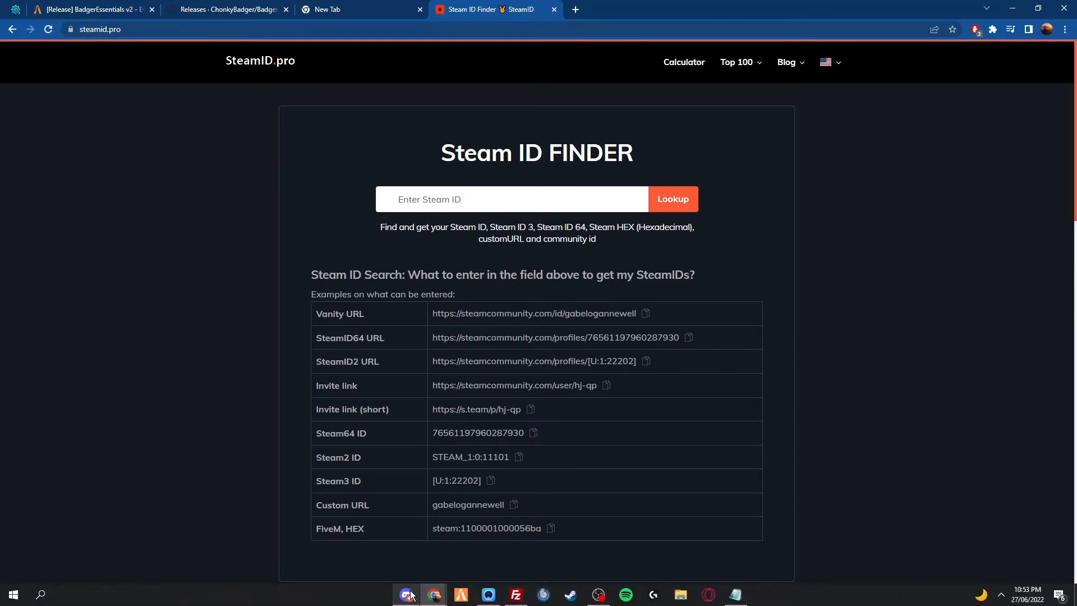
Go to steamid.pro and look up the Steam Community profile URL
{"action": "left_click", "coordinate": [575, 10]}
{"action": "type", "text": "st"}
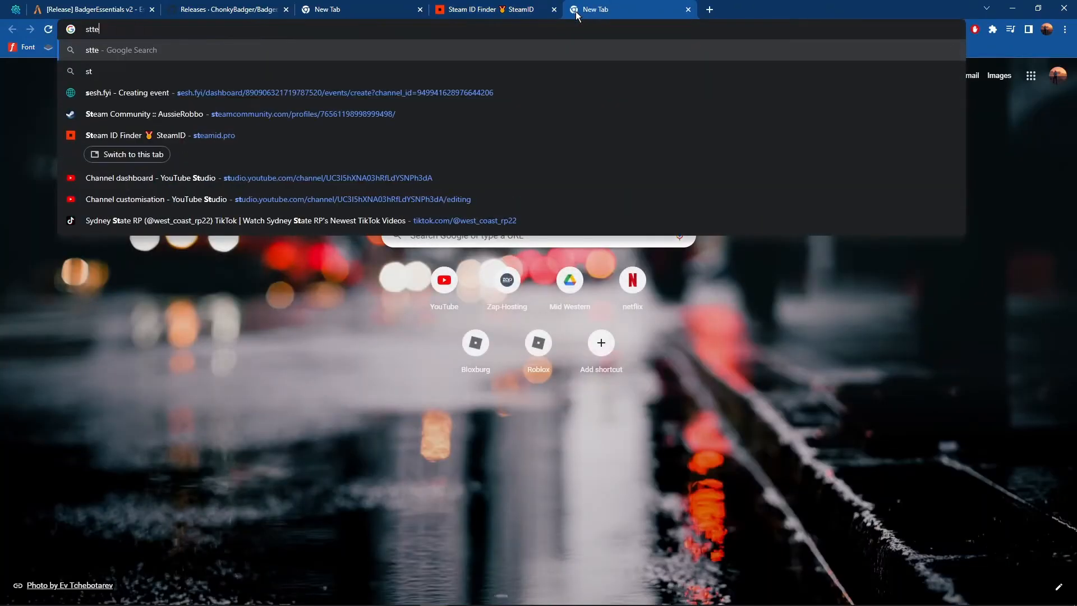
{"action": "type", "text": "eam"}
{"action": "key", "text": "Return"}
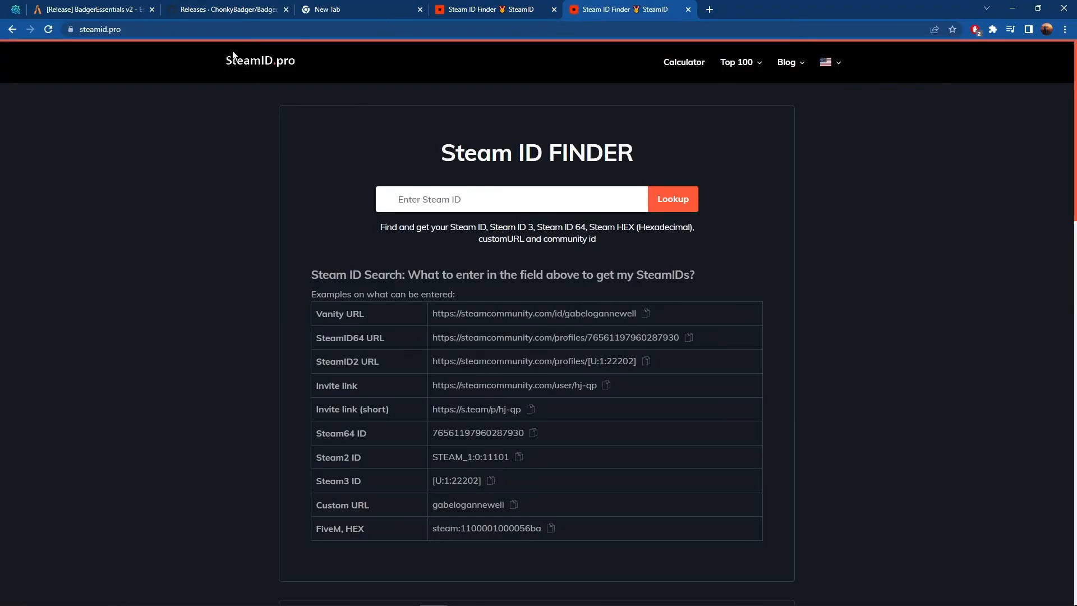
{"action": "key", "text": "F12"}
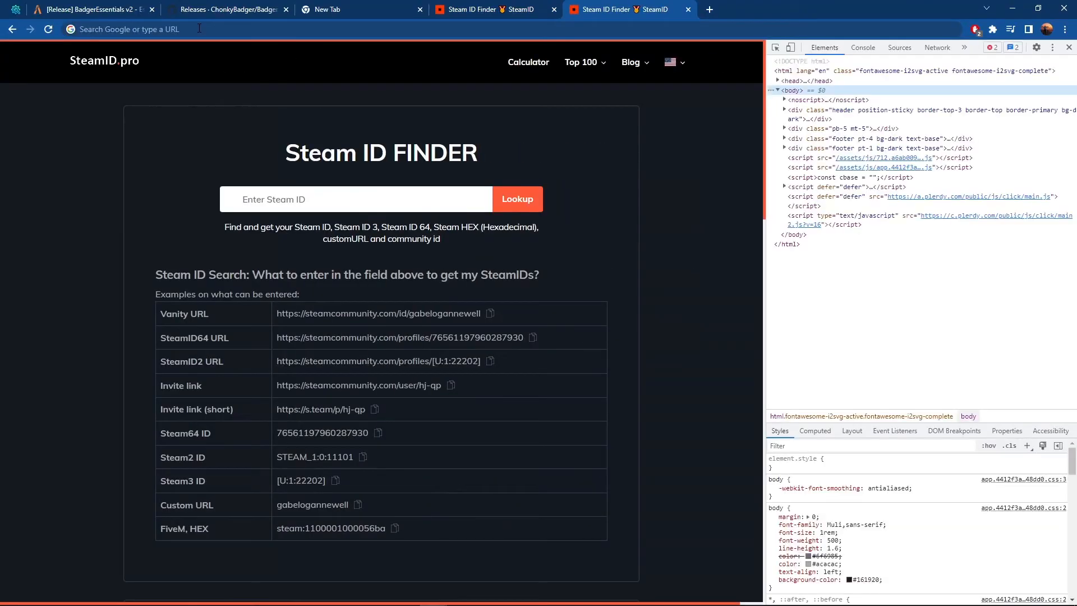
{"action": "left_click", "coordinate": [1069, 47]}
{"action": "key", "text": "ctrl+l"}
{"action": "type", "text": "steam"}
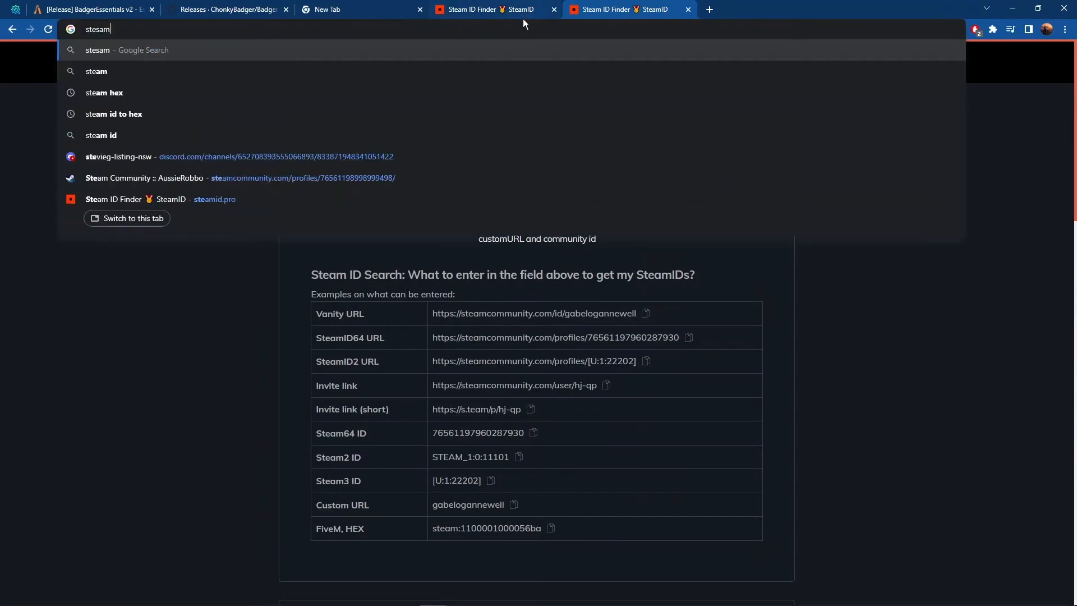
{"action": "key", "text": "Down"}
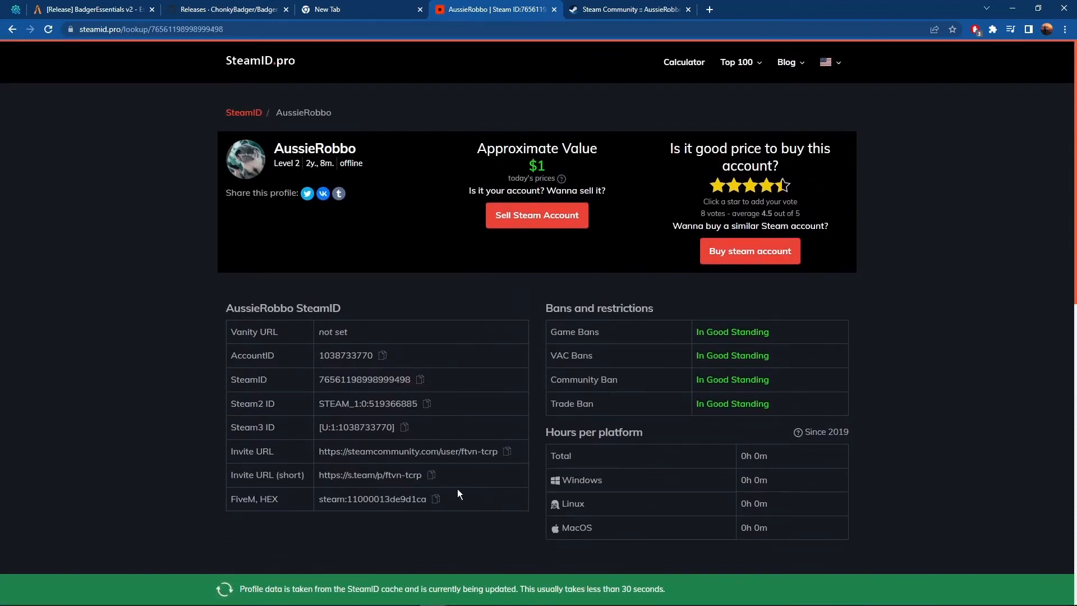
Copy the profile's FiveM hex identifier and switch back to Discord
{"action": "left_click", "coordinate": [435, 498]}
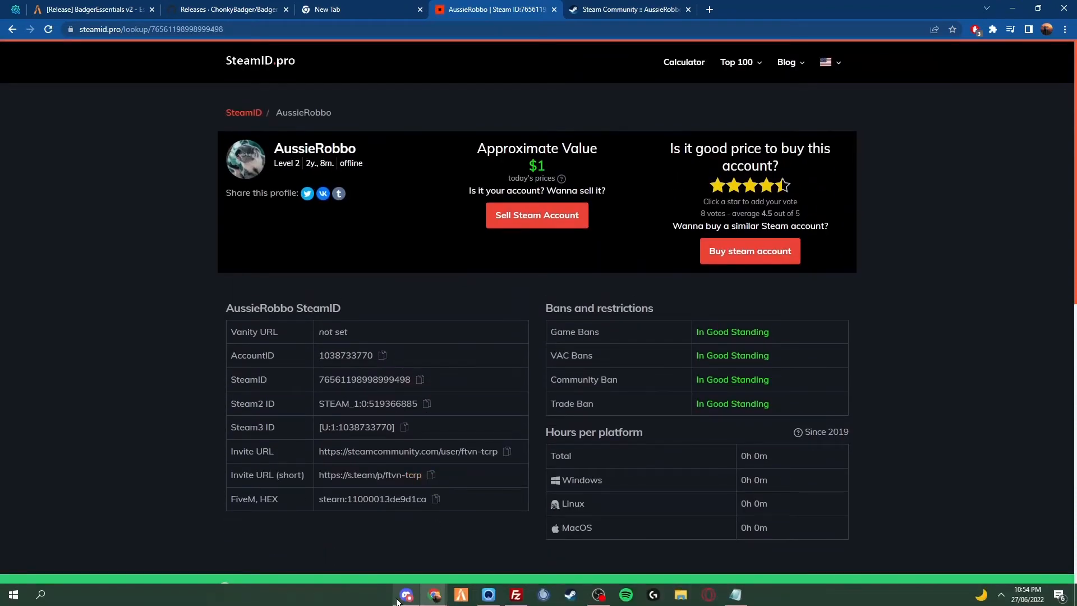
{"action": "left_click", "coordinate": [406, 594]}
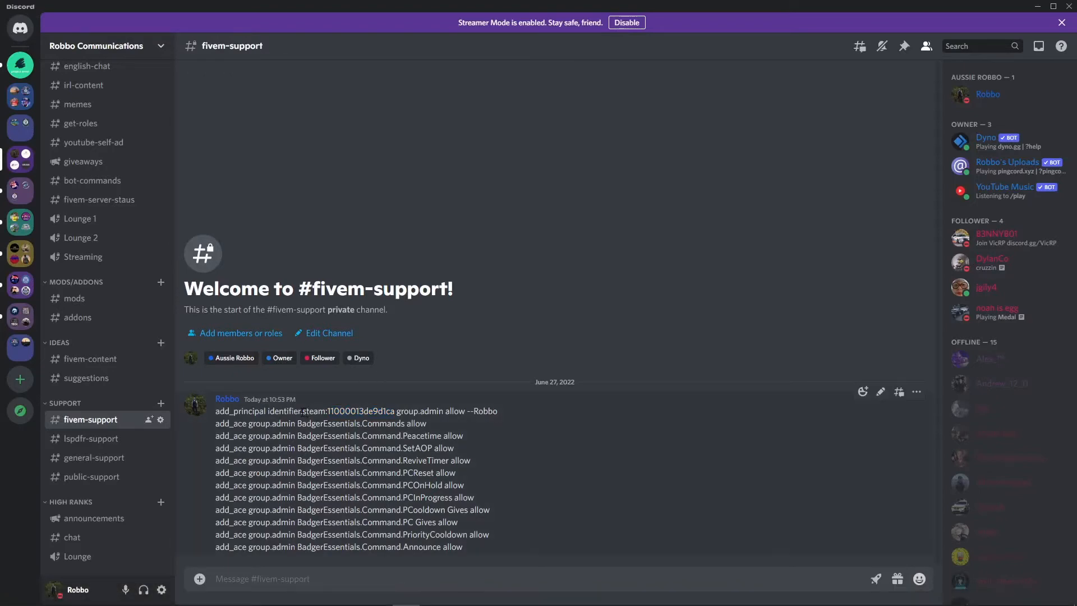
Copy the Steam hex identifier from the message into the box, then cut it back out
{"action": "left_click_drag", "start_coordinate": [302, 410], "coordinate": [392, 411]}
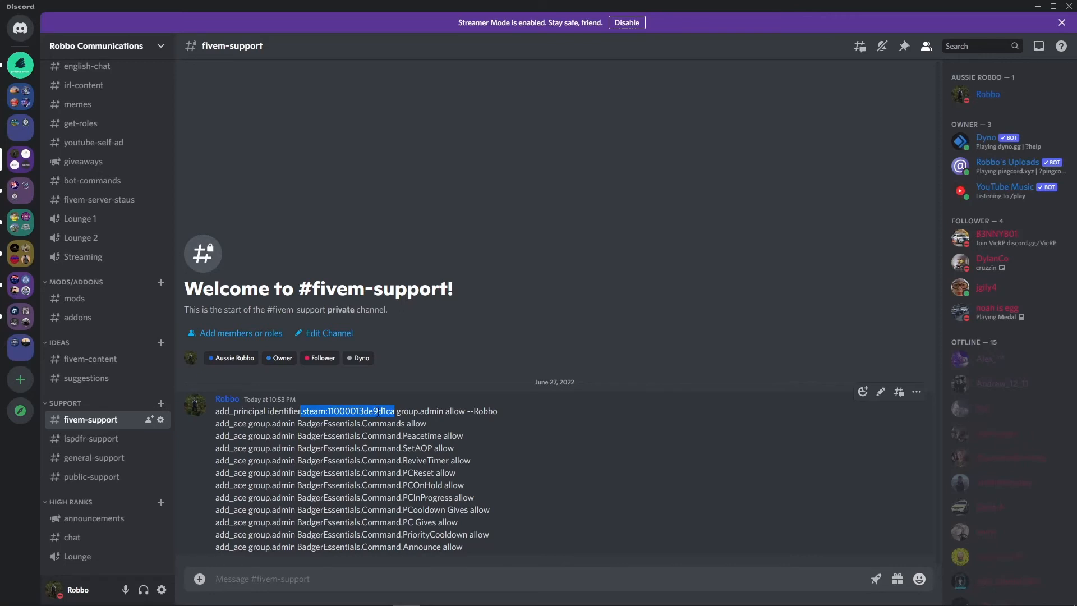
{"action": "left_click", "coordinate": [261, 578]}
{"action": "key", "text": "ctrl+v"}
{"action": "left_click_drag", "start_coordinate": [308, 577], "coordinate": [215, 579]}
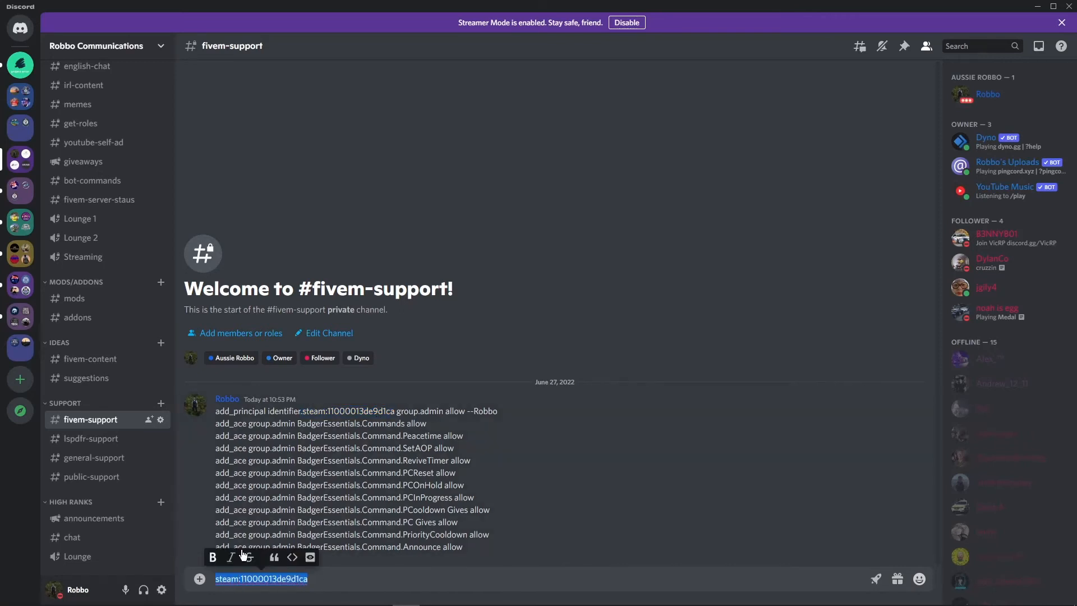
{"action": "key", "text": "ctrl+x"}
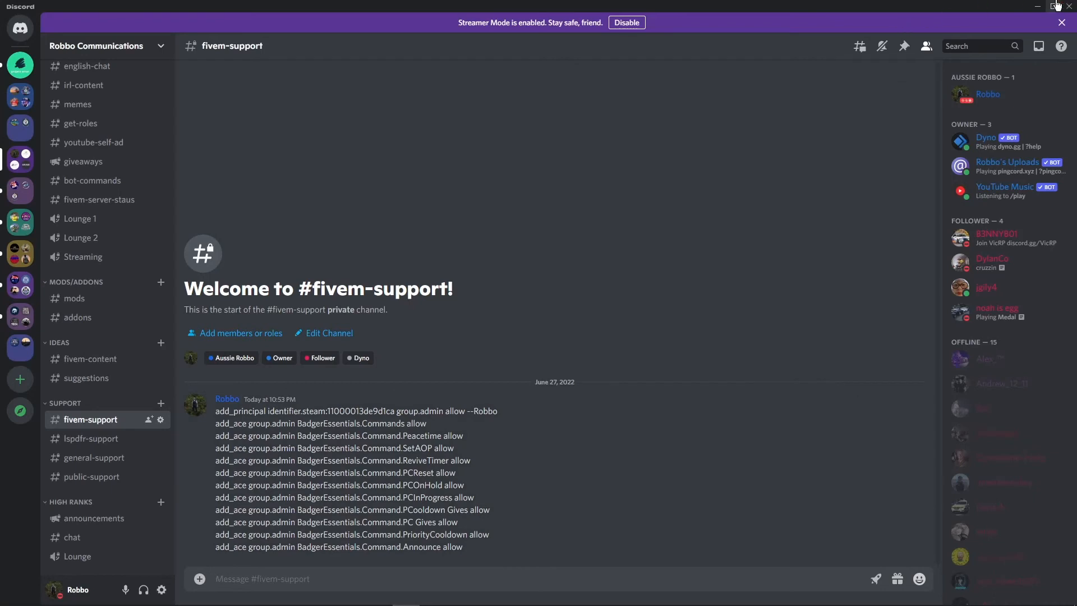
Edit the sent permission message into a ``` code block, save it and minimize Discord
{"action": "mouse_move", "coordinate": [555, 471]}
{"action": "left_click", "coordinate": [880, 391]}
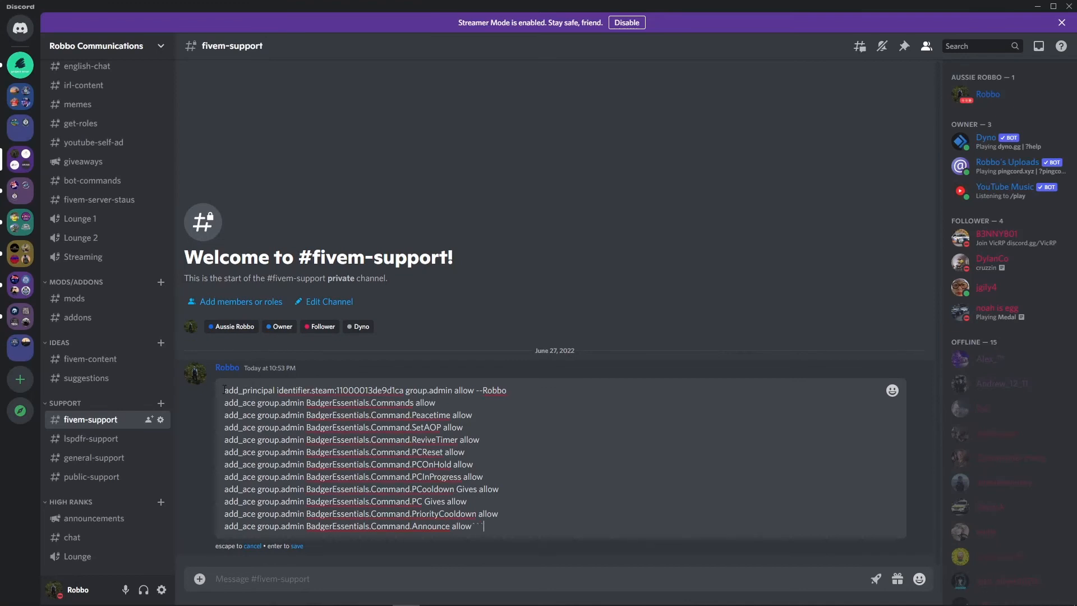
{"action": "type", "text": "```"}
{"action": "key", "text": "shift+Return"}
{"action": "key", "text": "BackSpace"}
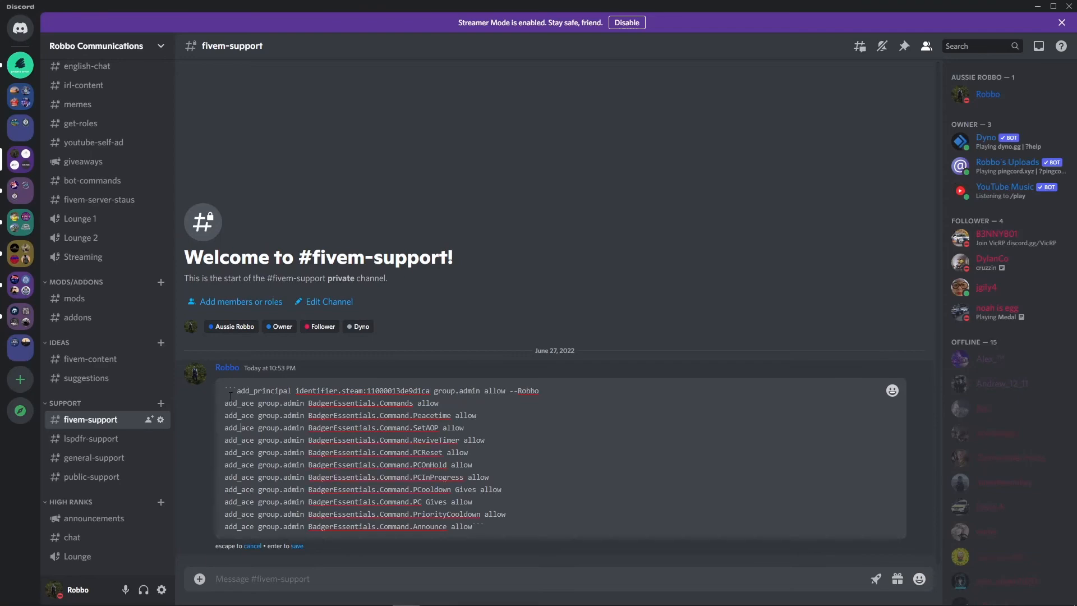
{"action": "key", "text": "Return"}
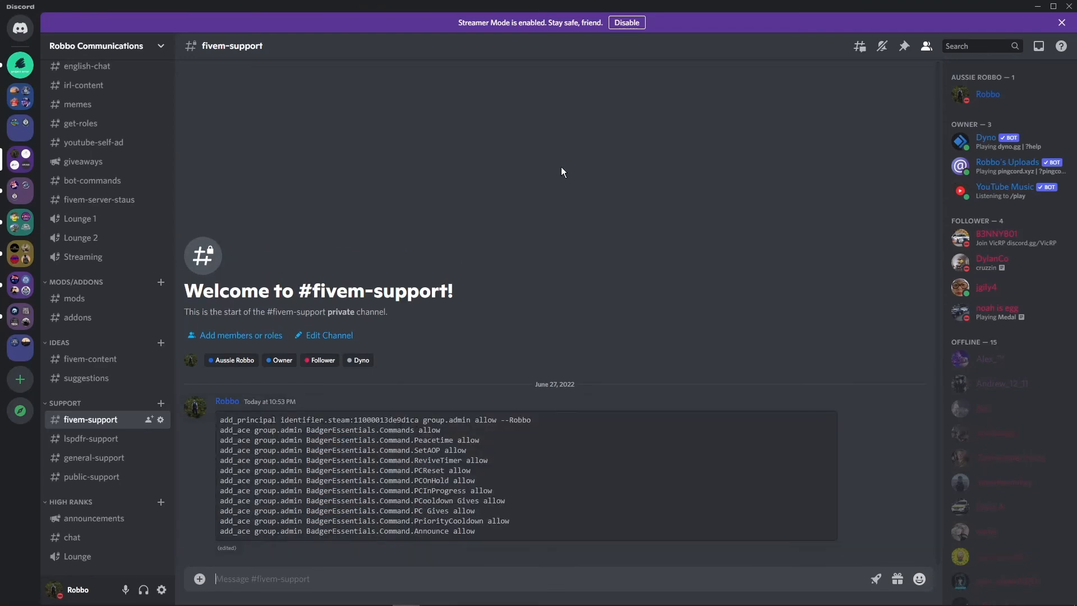
{"action": "left_click", "coordinate": [1036, 6]}
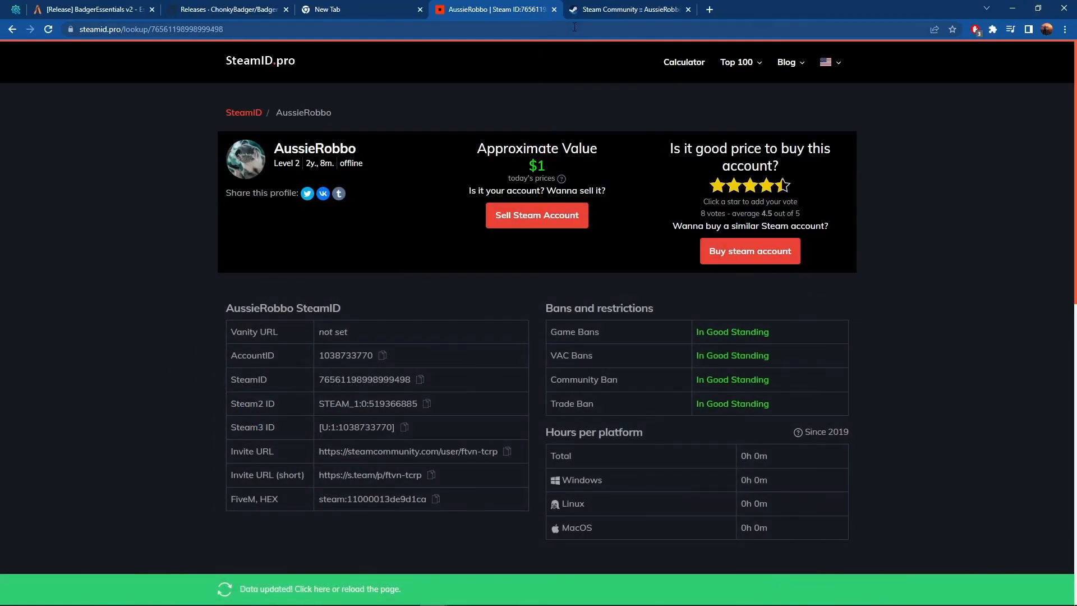
Close the SteamID.pro, Steam Community, New Tab and GitHub Releases tabs, keeping the forum post
{"action": "left_click", "coordinate": [554, 10]}
{"action": "left_click", "coordinate": [554, 10]}
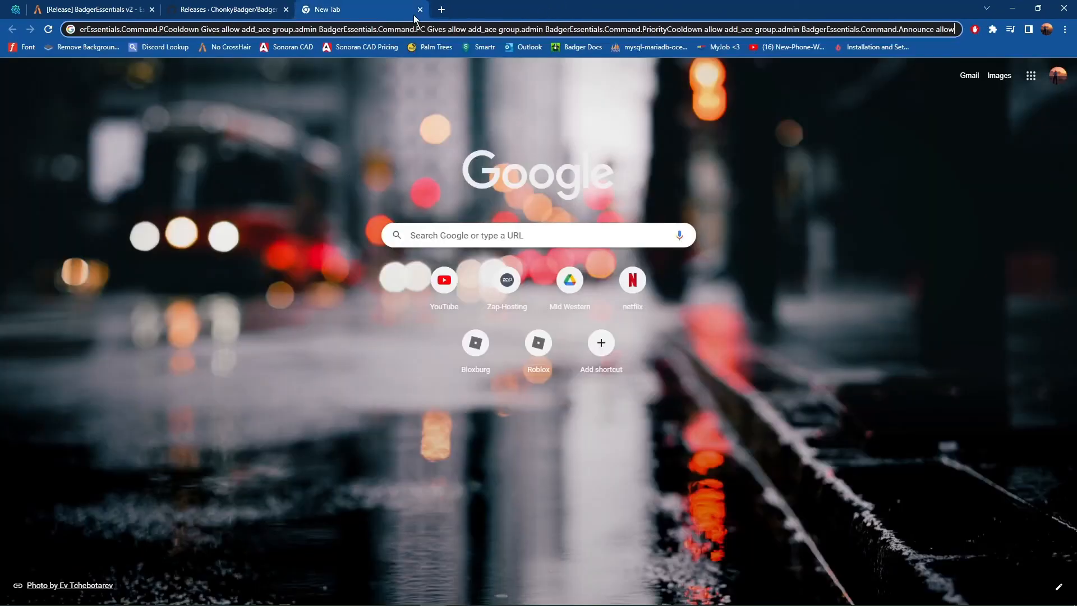
{"action": "left_click", "coordinate": [419, 9]}
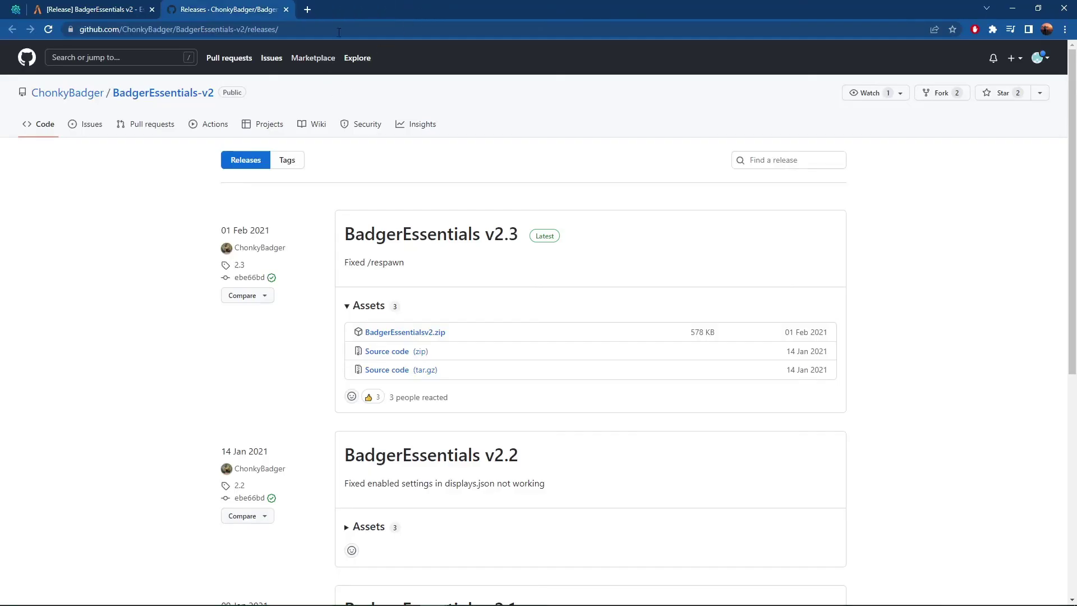
{"action": "left_click", "coordinate": [287, 9]}
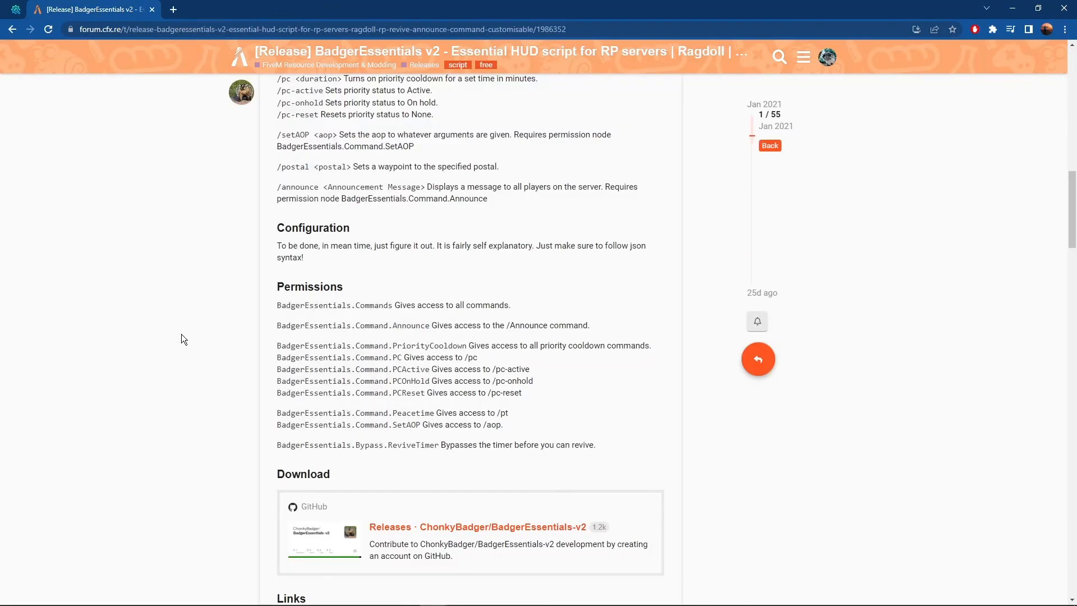